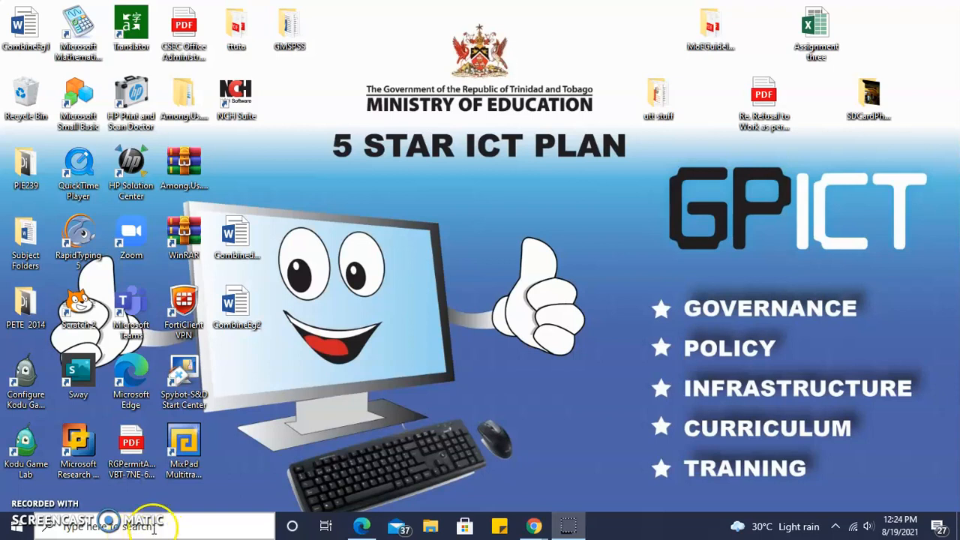
# Look through the installed applications to locate Word 2016.
pyautogui.click(16, 526)
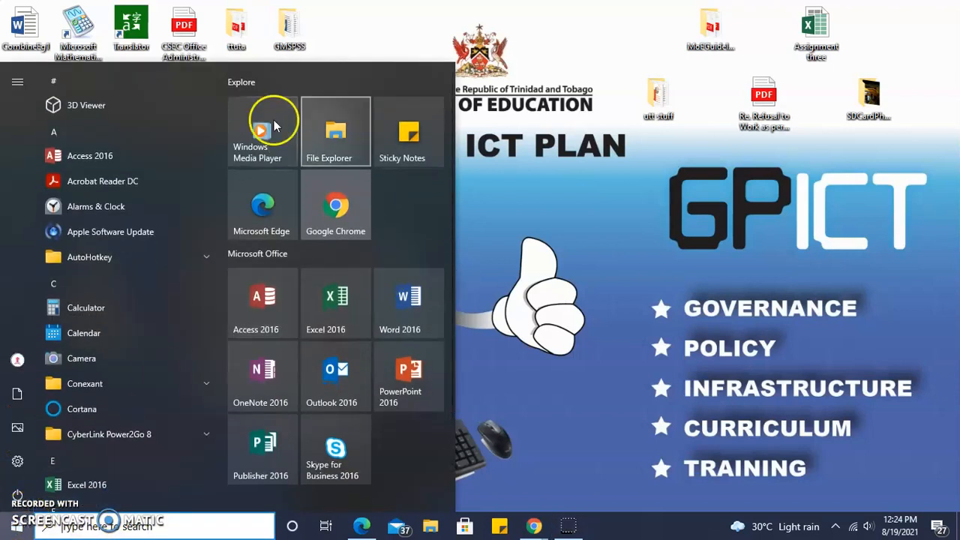
pyautogui.moveTo(222, 112); pyautogui.dragTo(200, 456)
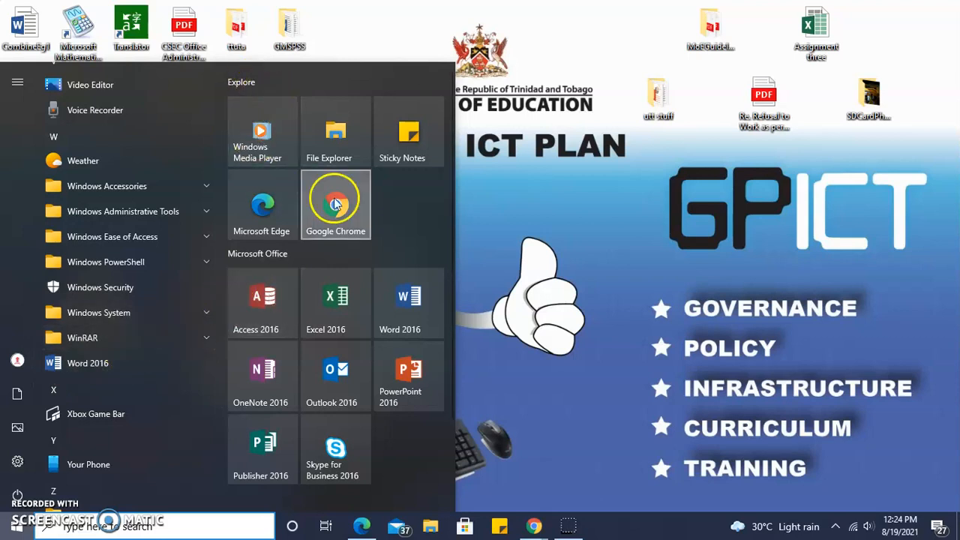
pyautogui.click(411, 302)
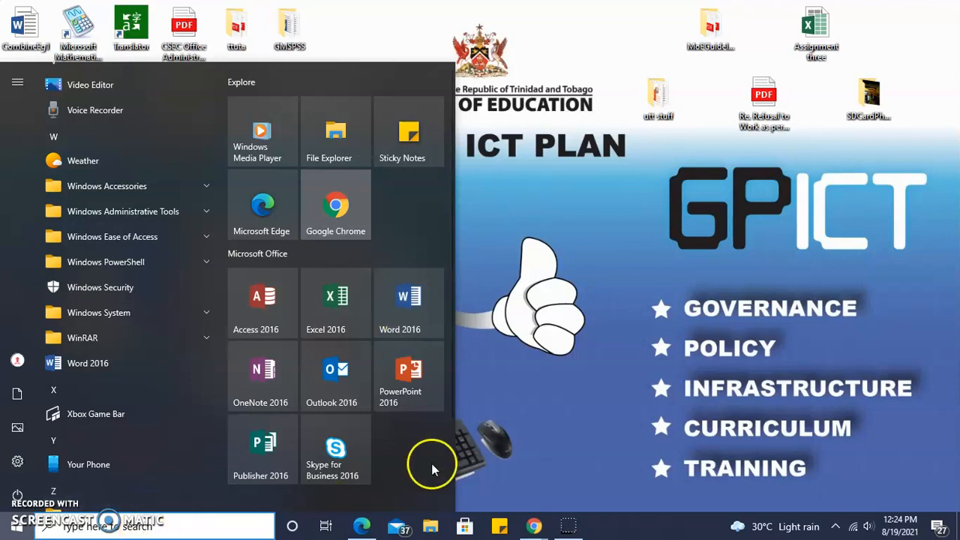
pyautogui.click(560, 398)
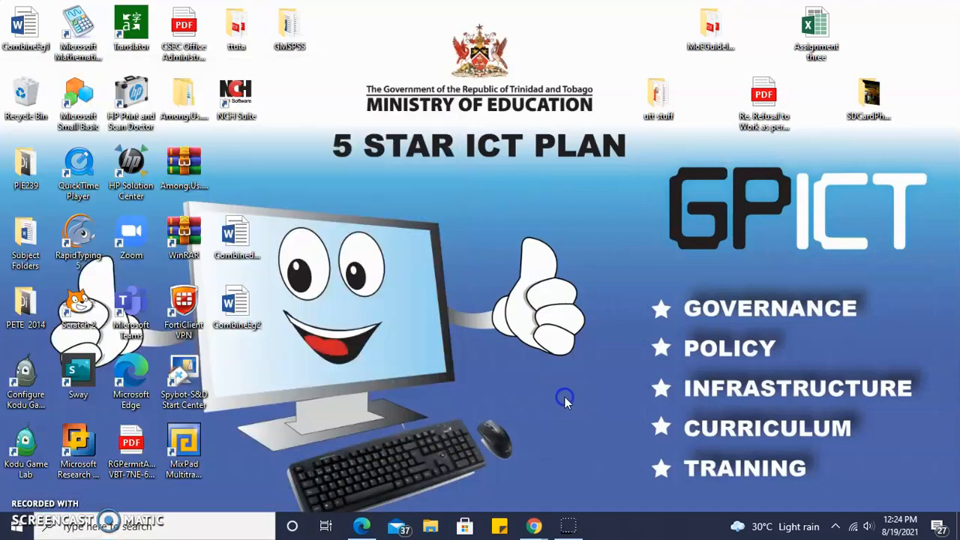
# Search the computer for "word" and launch Word 2016.
pyautogui.click(74, 527)
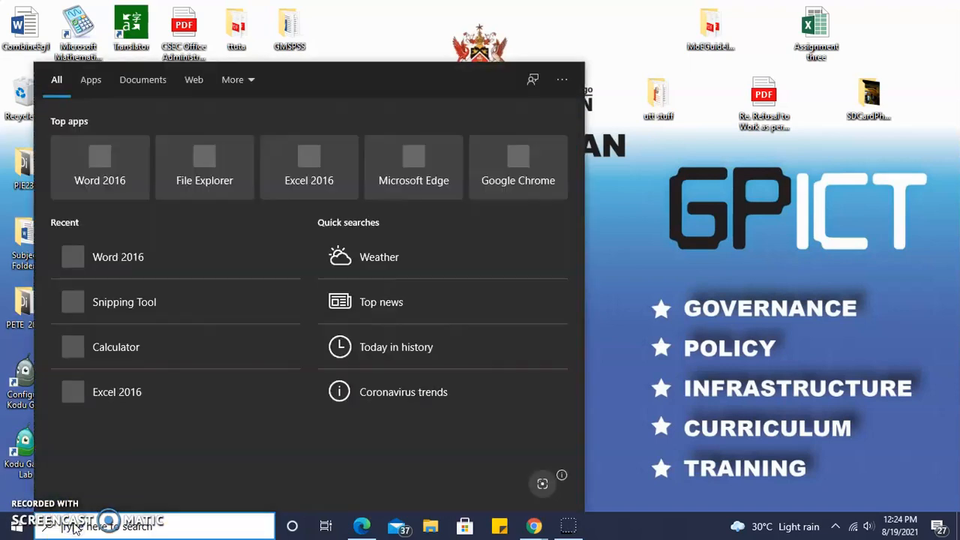
pyautogui.write('wir')
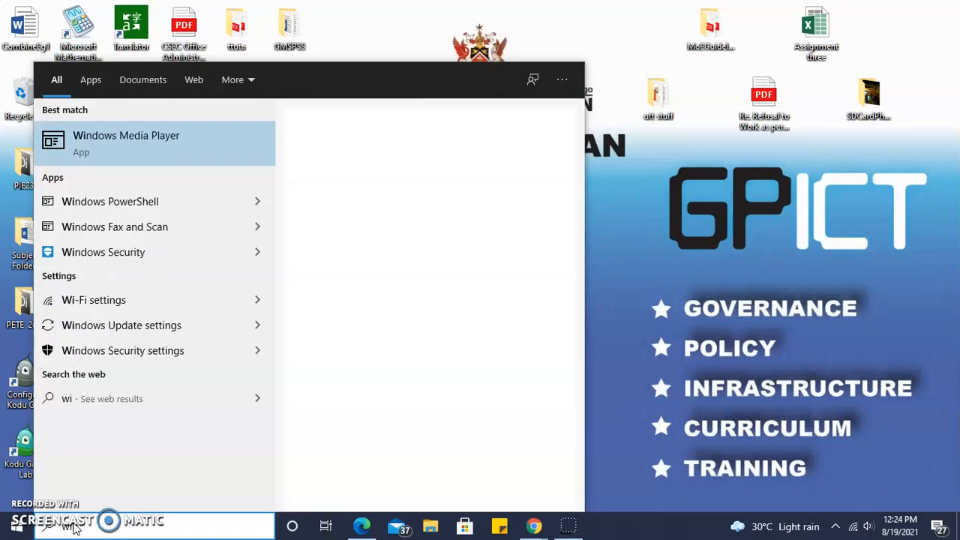
pyautogui.press('BackSpace')
pyautogui.press('BackSpace')
pyautogui.write('ord')
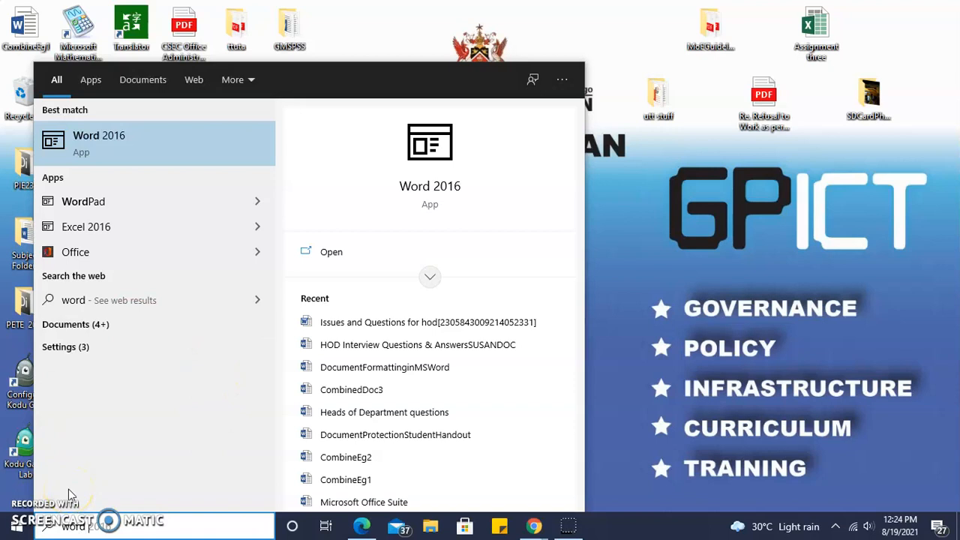
pyautogui.click(432, 180)
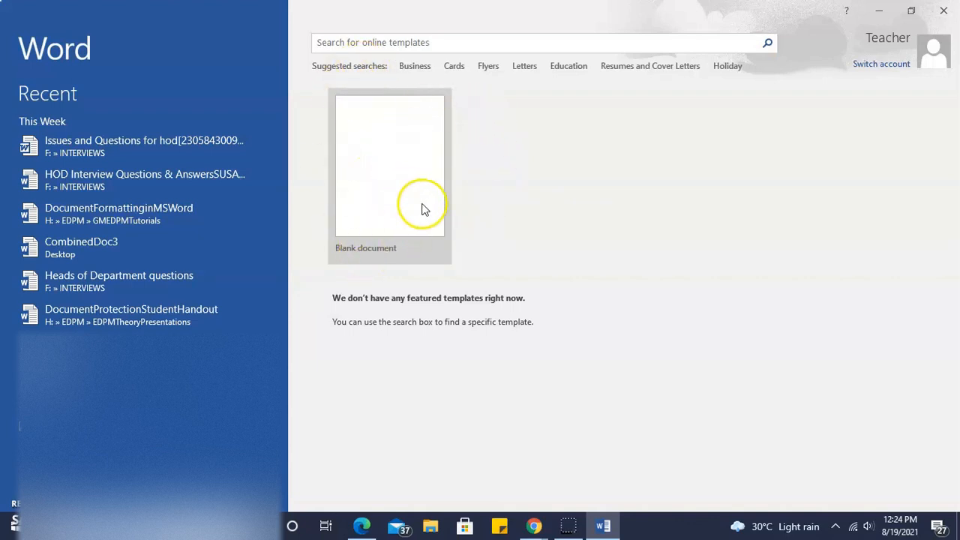
# Browse the suggested Business and Cards online templates and return to the start screen.
pyautogui.click(417, 70)
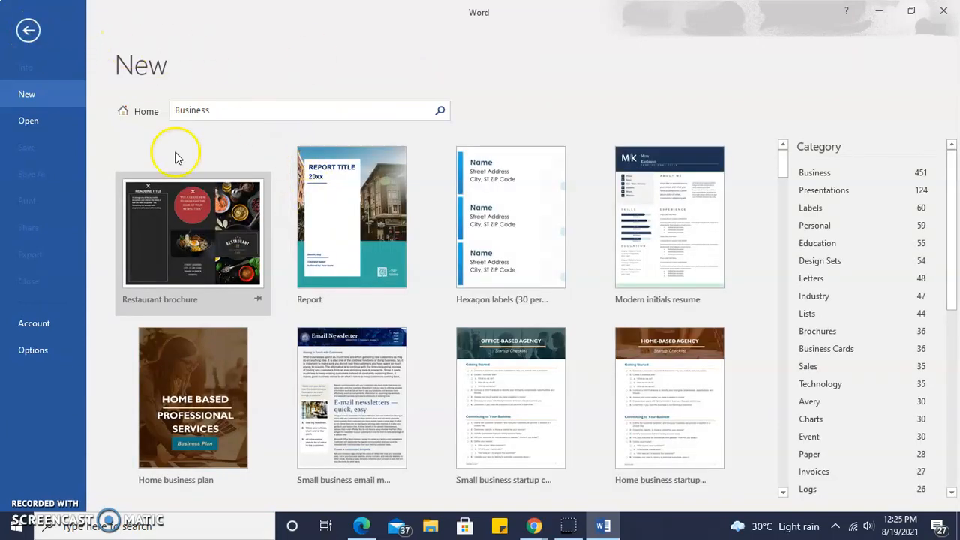
pyautogui.moveTo(785, 171)
pyautogui.mouseDown()
pyautogui.moveTo(787, 232)
pyautogui.moveTo(780, 159)
pyautogui.mouseUp()
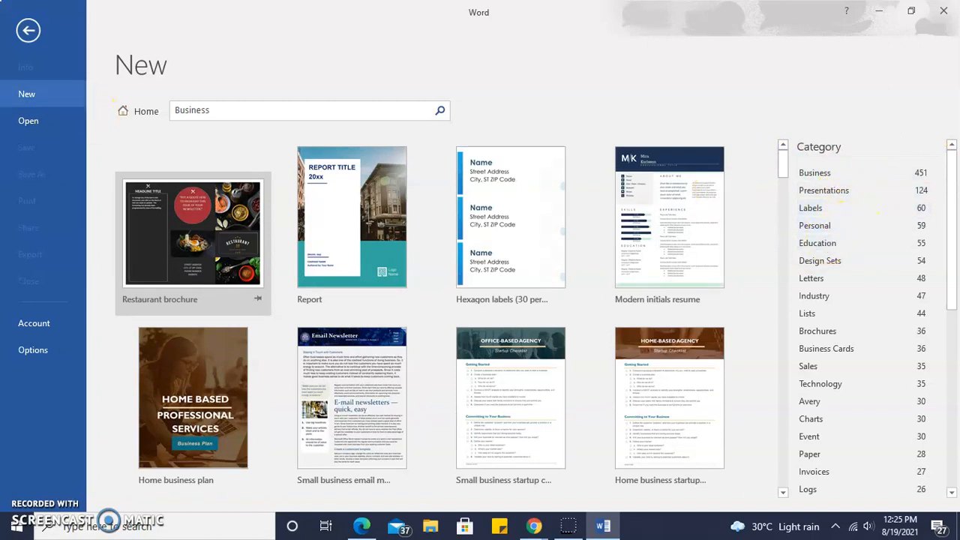
pyautogui.click(28, 30)
pyautogui.click(454, 66)
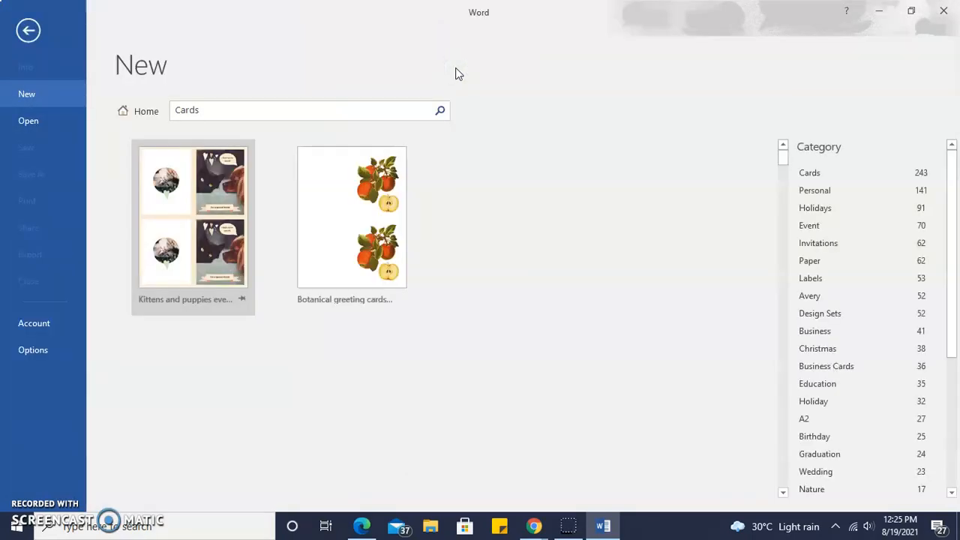
pyautogui.moveTo(951, 147)
pyautogui.mouseDown()
pyautogui.moveTo(951, 246)
pyautogui.moveTo(951, 147)
pyautogui.mouseUp()
pyautogui.click(26, 32)
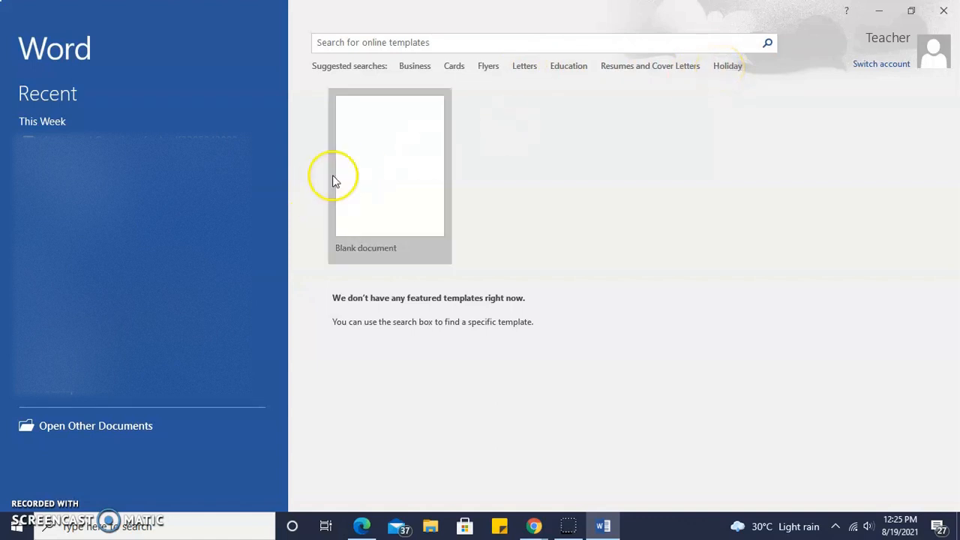
# Create a new blank document.
pyautogui.click(386, 166)
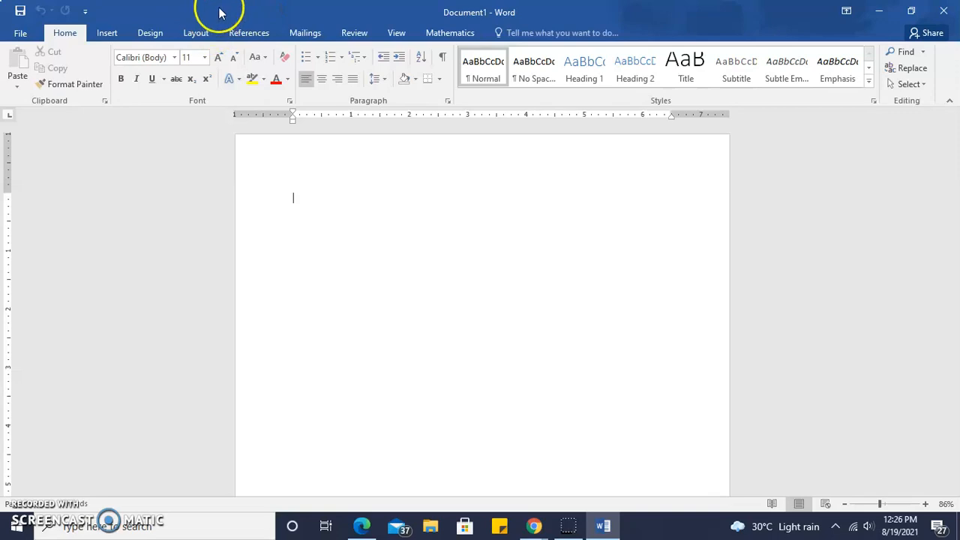
# Examine the command sets from File through Mathematics and the suggestions offered by the Tell Me help search.
pyautogui.click(20, 35)
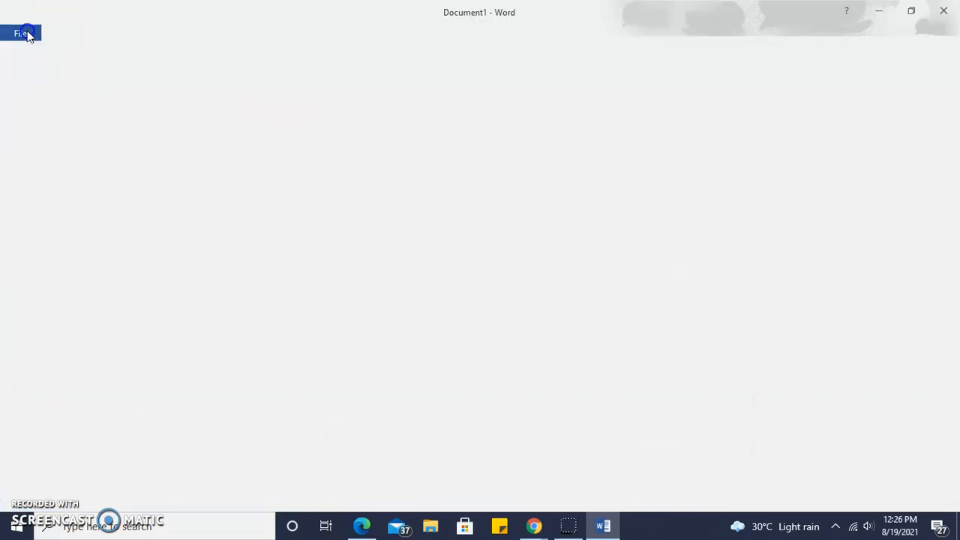
pyautogui.click(26, 35)
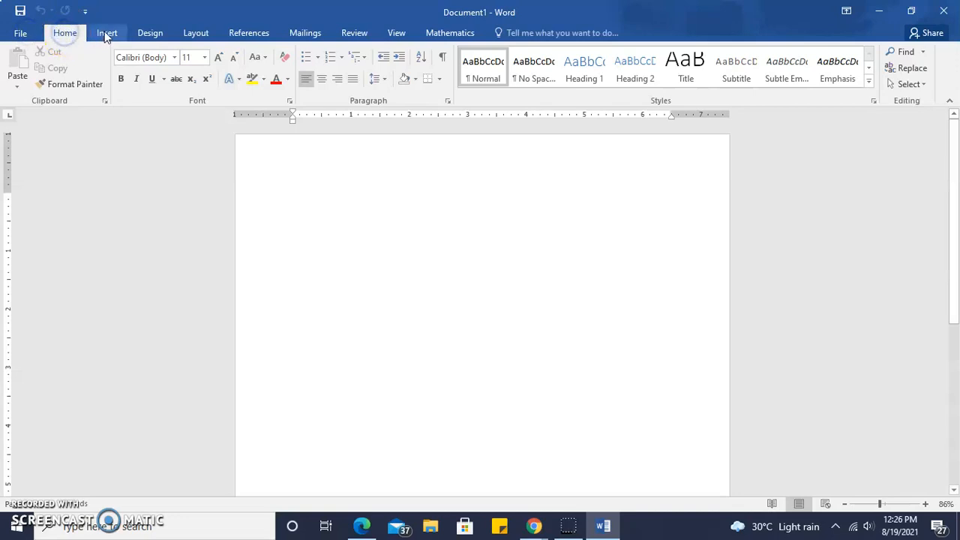
pyautogui.click(171, 37)
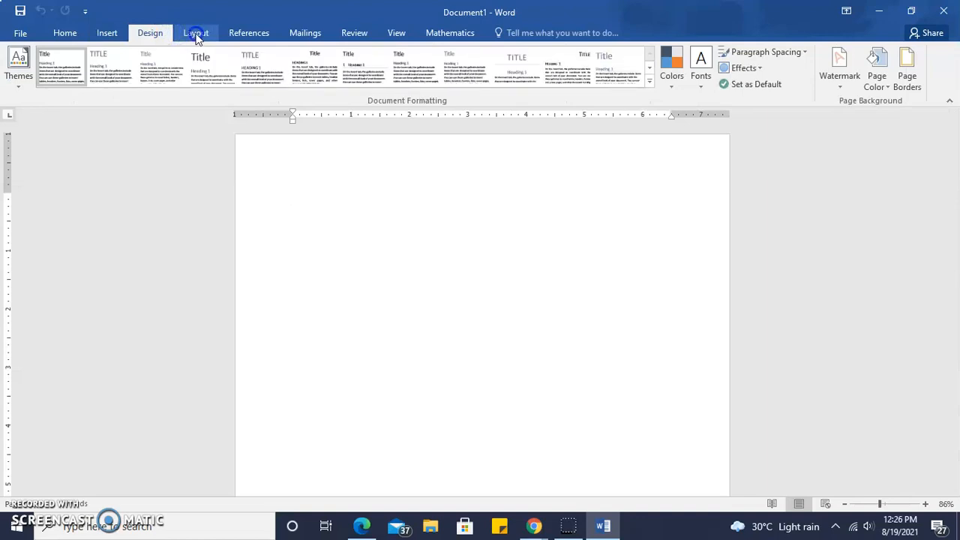
pyautogui.click(197, 35)
pyautogui.click(236, 34)
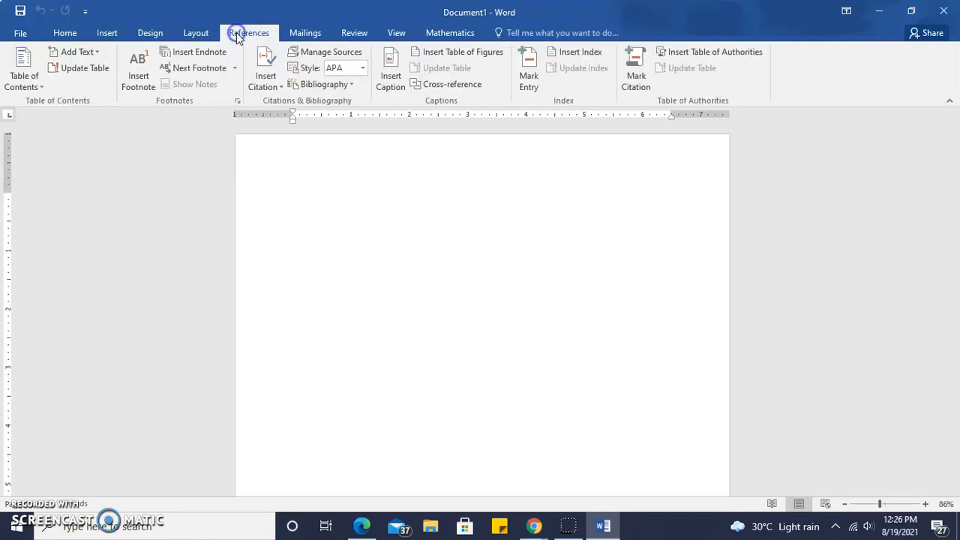
pyautogui.click(307, 36)
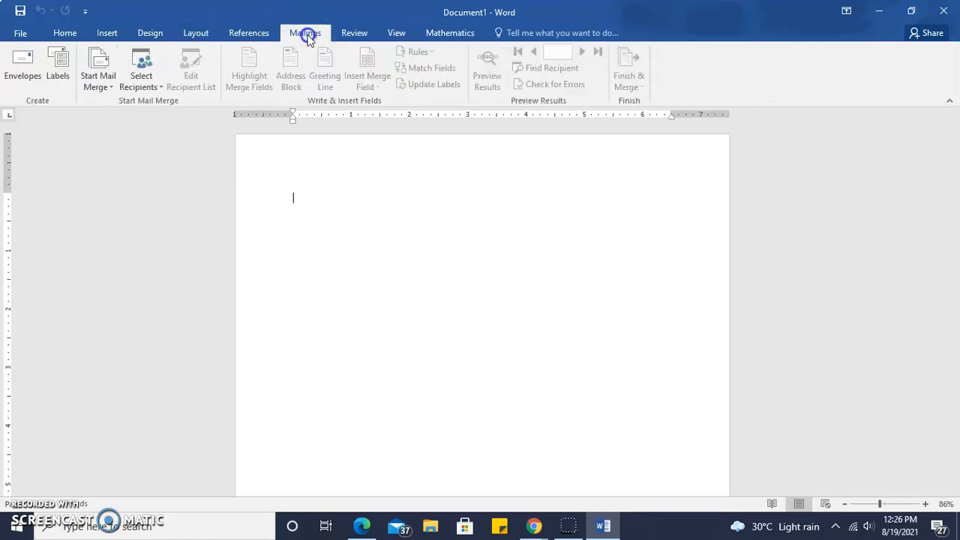
pyautogui.click(352, 35)
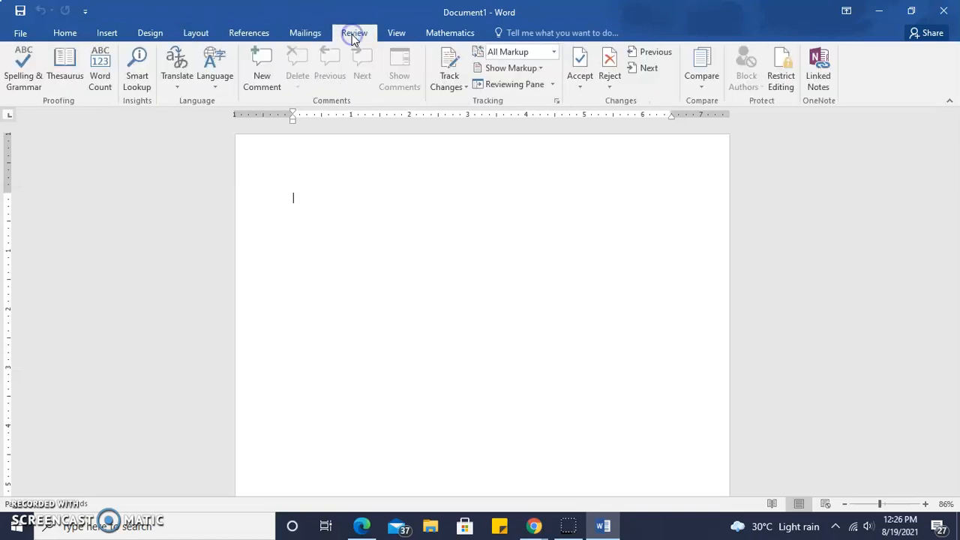
pyautogui.click(400, 35)
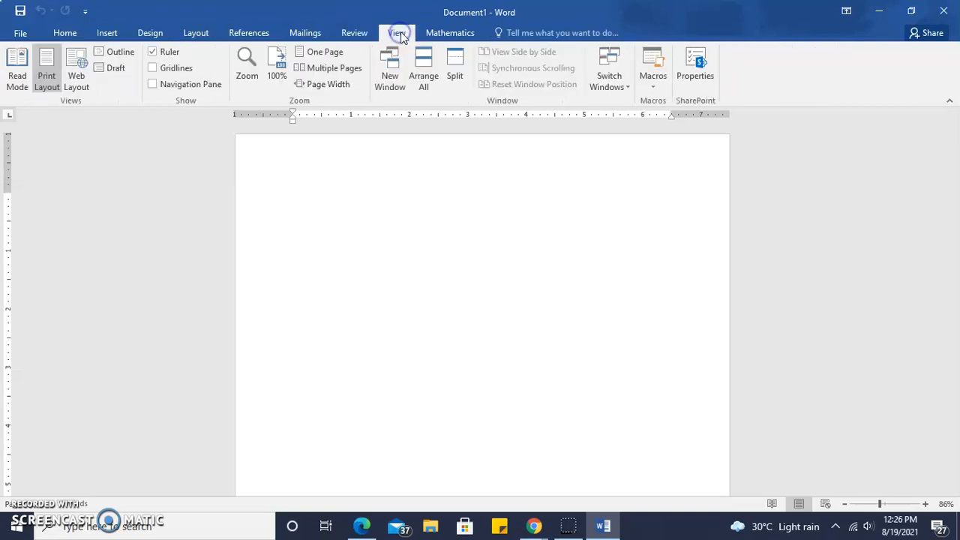
pyautogui.click(448, 33)
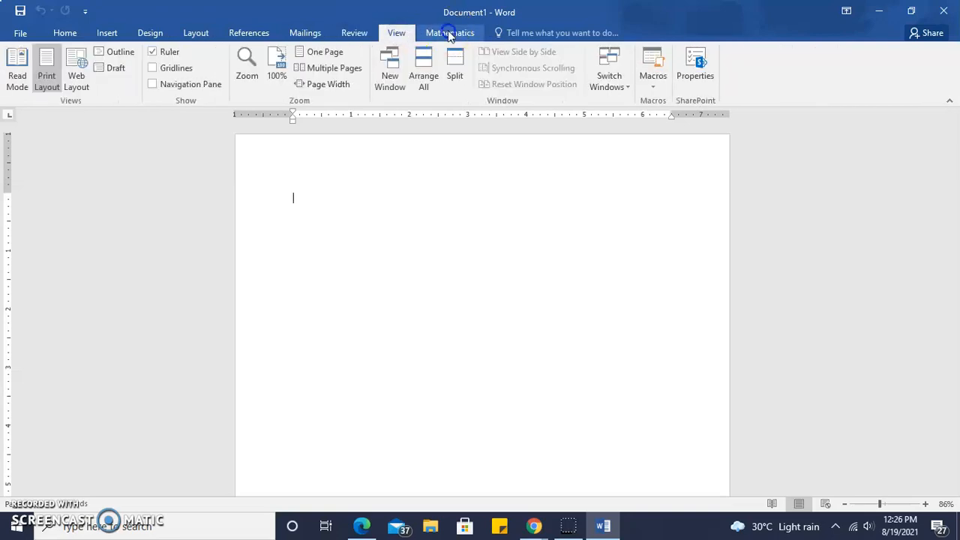
pyautogui.click(531, 33)
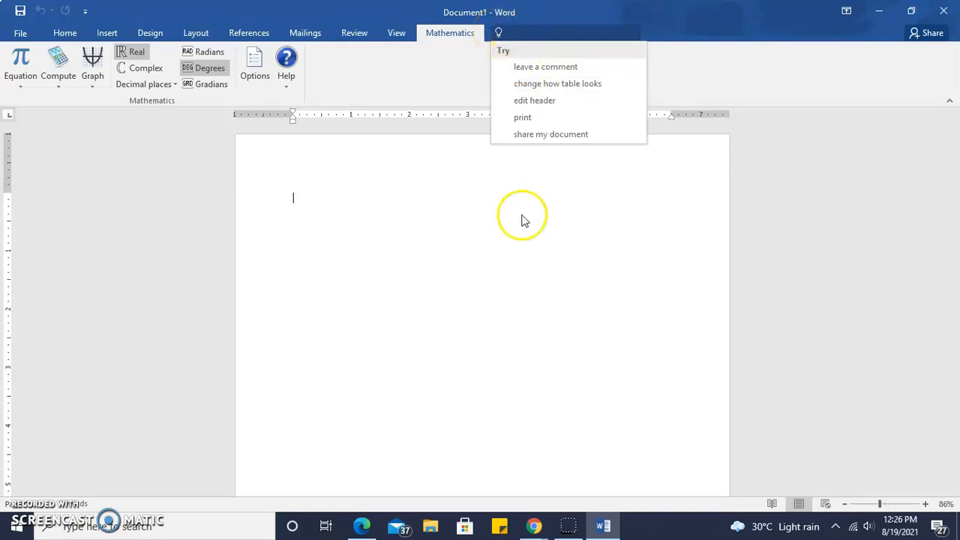
pyautogui.click(448, 235)
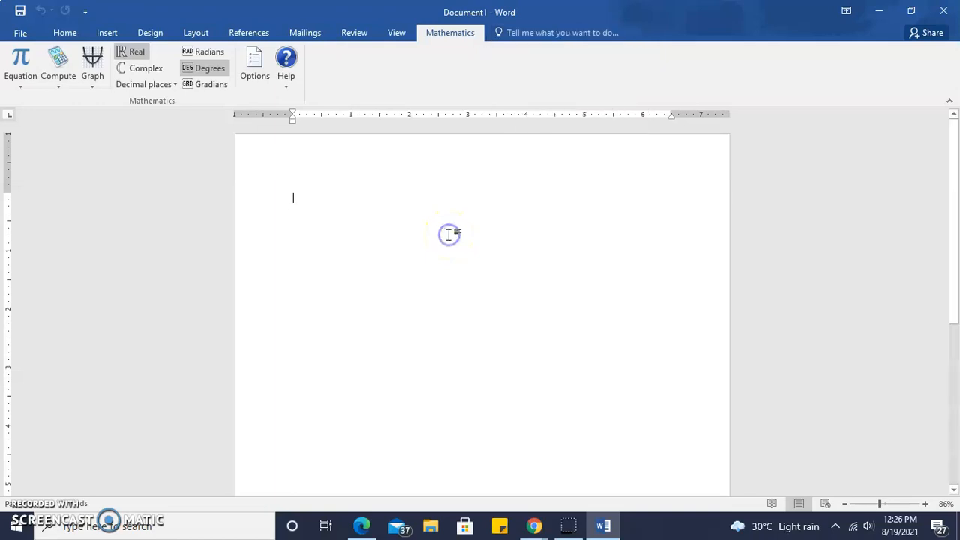
# Review the command groups of each ribbon category once more, from File and Home through Mathematics, and return to the Home commands.
pyautogui.click(25, 34)
pyautogui.click(28, 30)
pyautogui.click(64, 34)
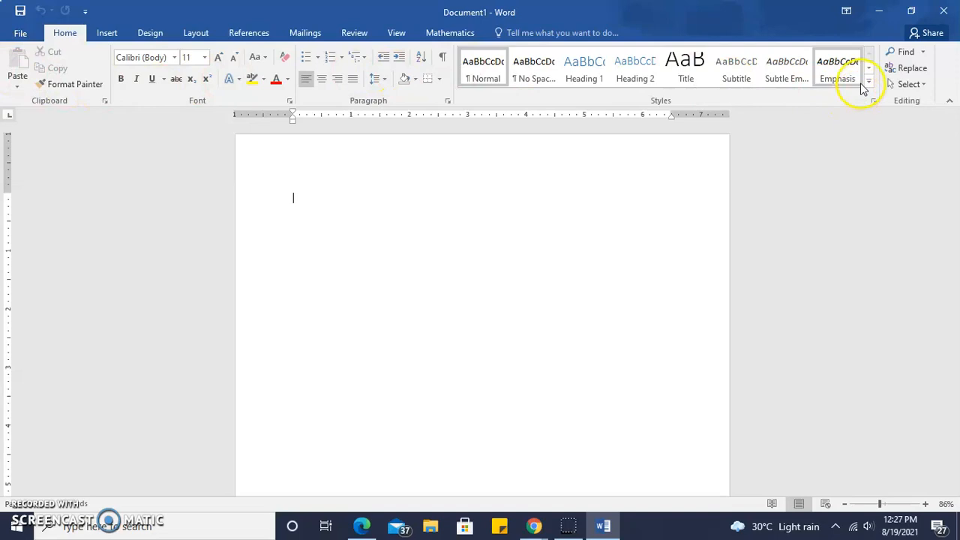
pyautogui.click(105, 33)
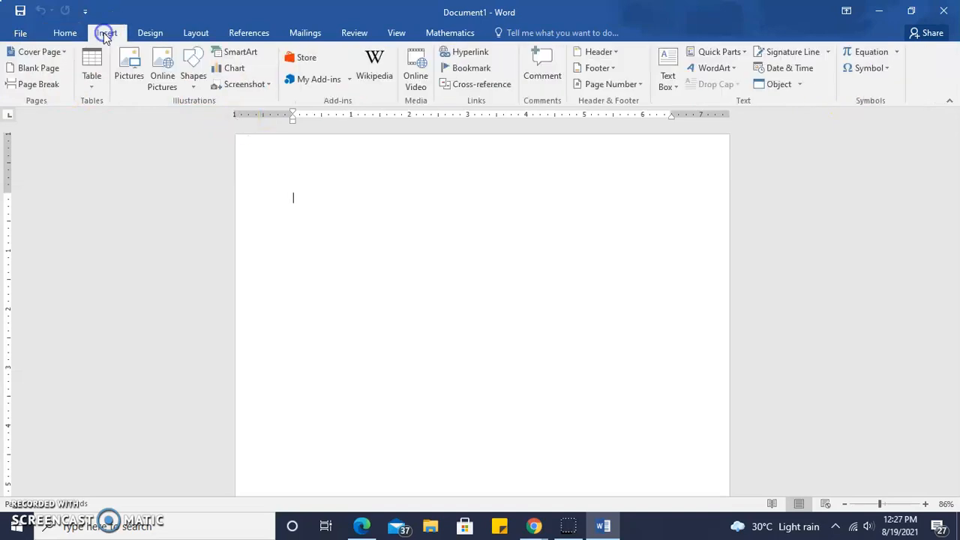
pyautogui.click(144, 35)
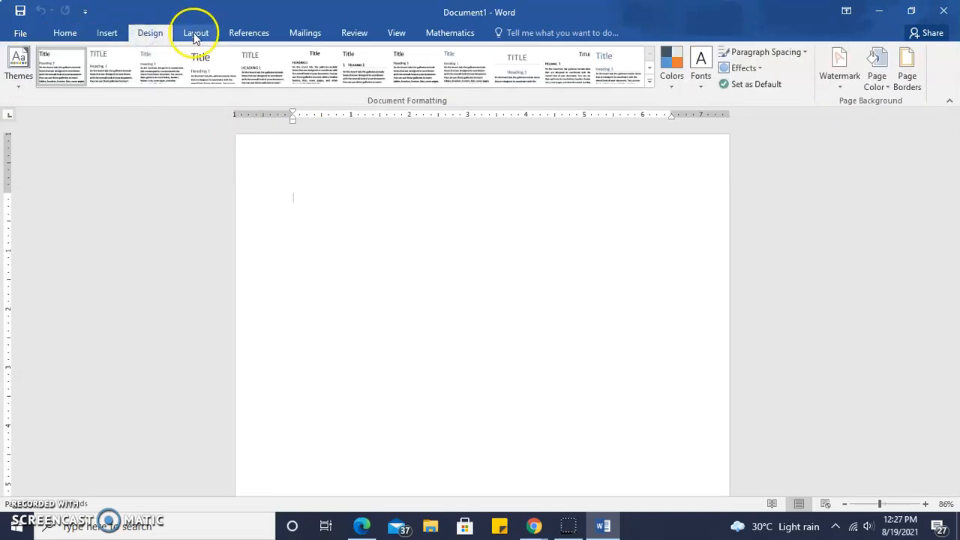
pyautogui.click(197, 33)
pyautogui.click(236, 34)
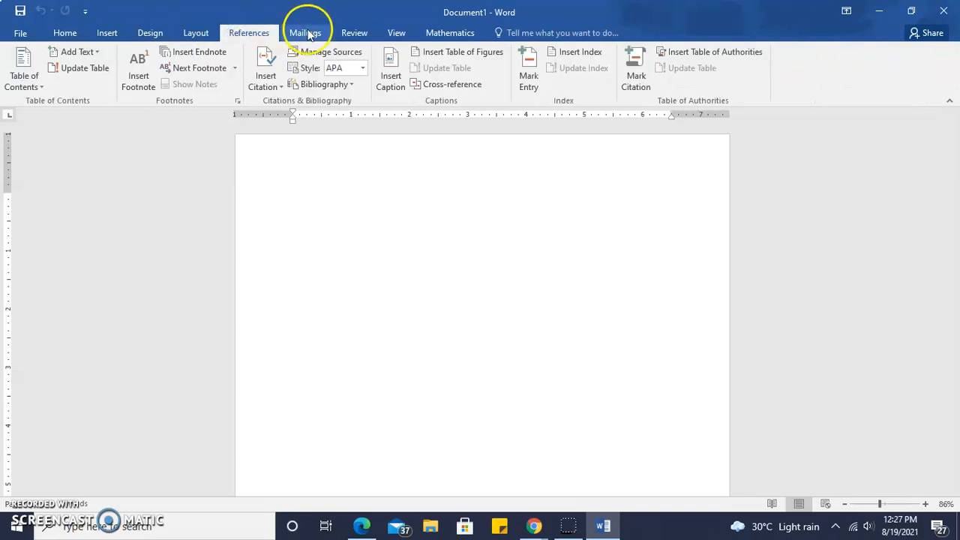
pyautogui.click(307, 32)
pyautogui.click(360, 33)
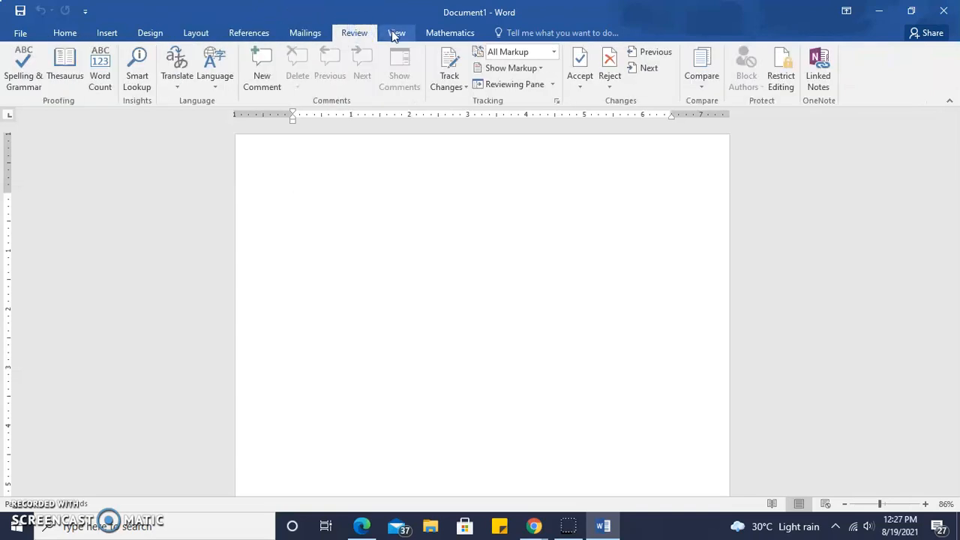
pyautogui.click(391, 32)
pyautogui.click(445, 33)
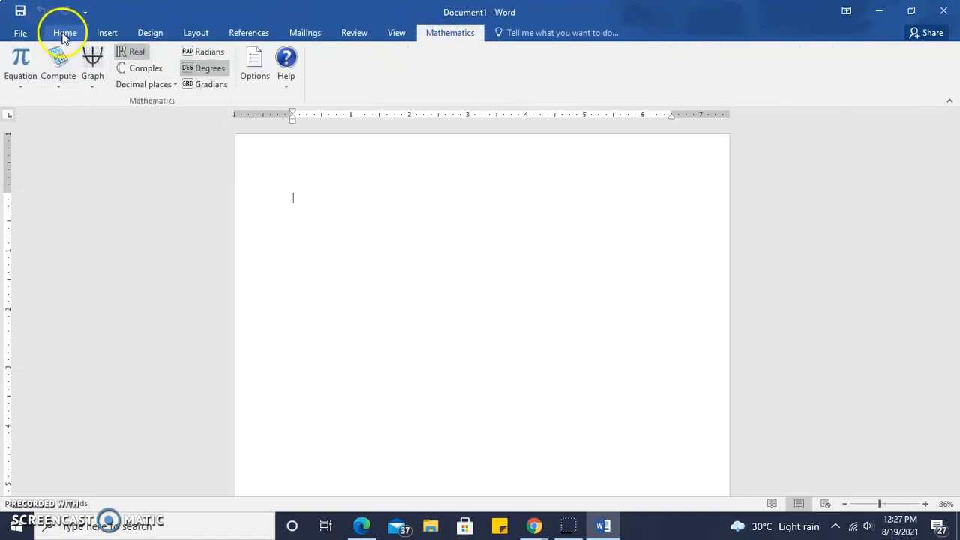
pyautogui.click(64, 35)
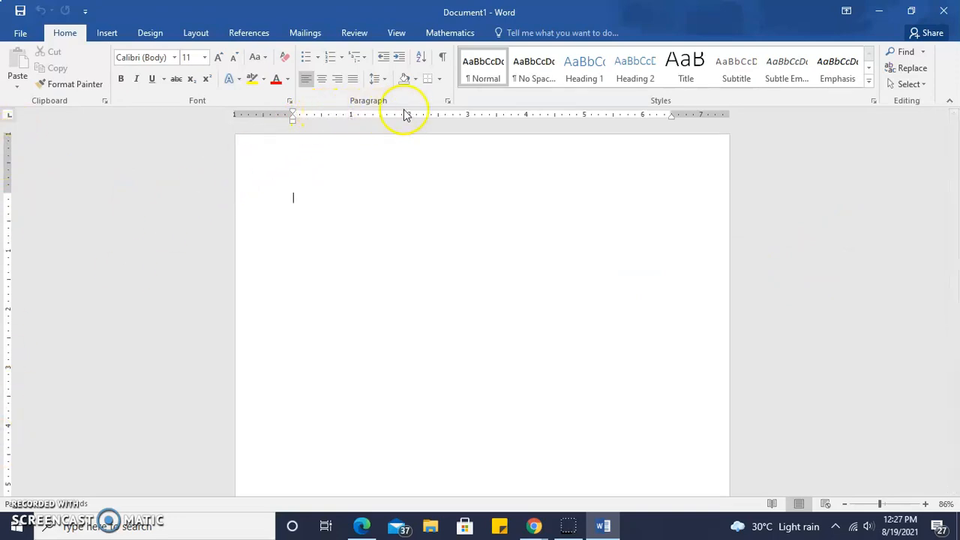
# Hide the document rulers and show them again.
pyautogui.click(395, 33)
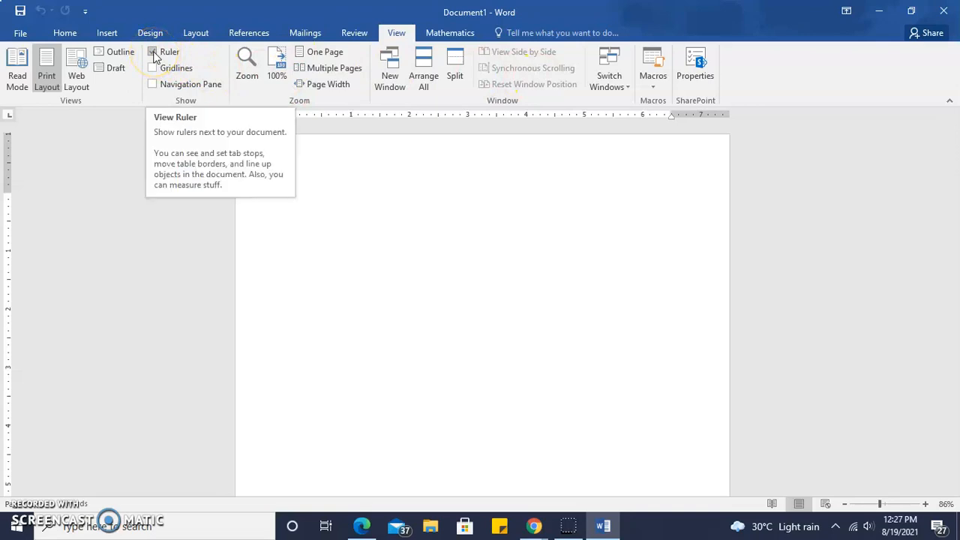
pyautogui.click(153, 53)
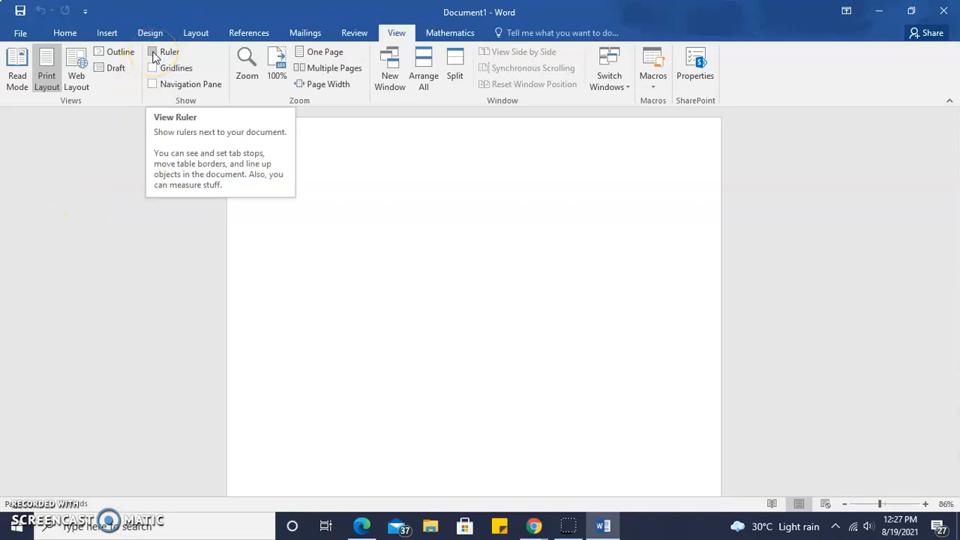
pyautogui.click(153, 53)
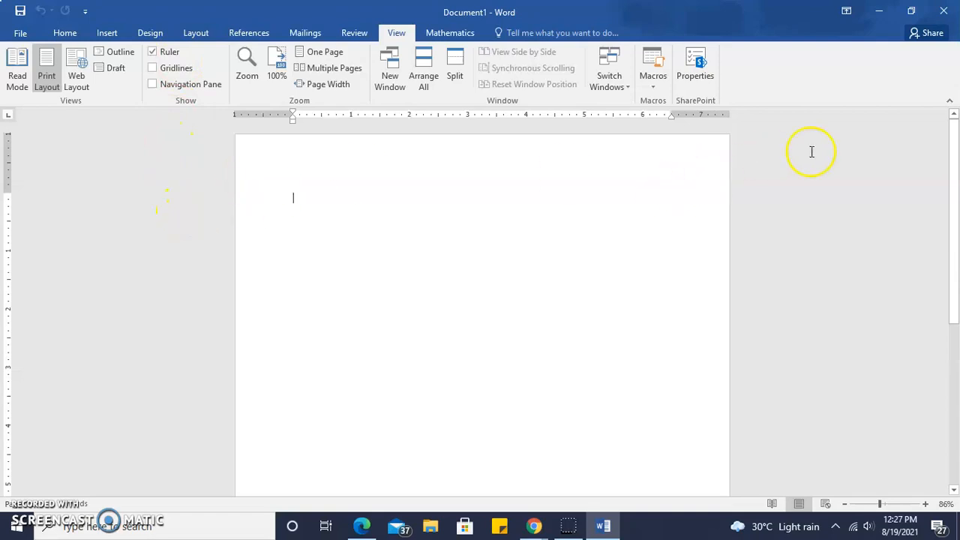
# Set the document zoom to 100%.
pyautogui.moveTo(955, 169); pyautogui.dragTo(955, 119)
pyautogui.moveTo(955, 165); pyautogui.dragTo(954, 119)
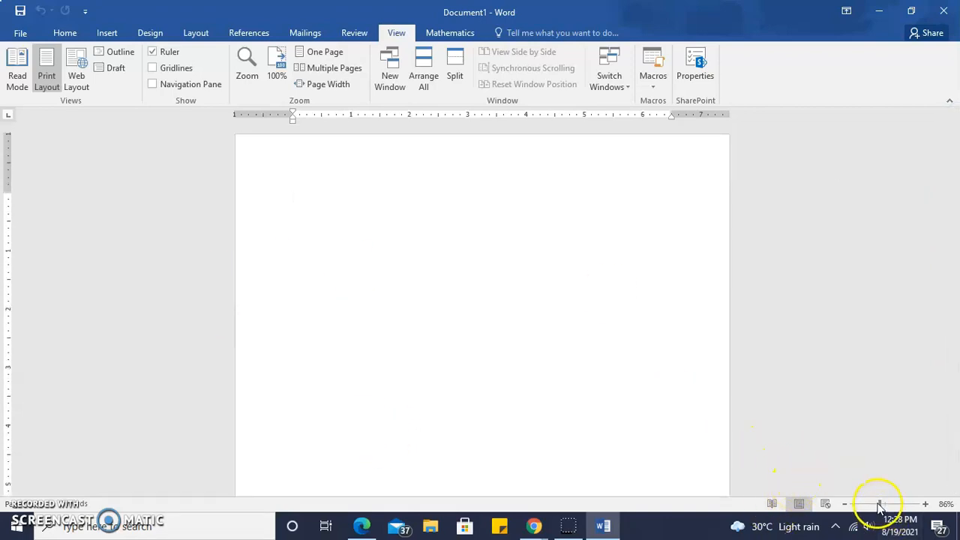
pyautogui.moveTo(880, 504)
pyautogui.mouseDown()
pyautogui.moveTo(907, 504)
pyautogui.moveTo(885, 506)
pyautogui.mouseUp()
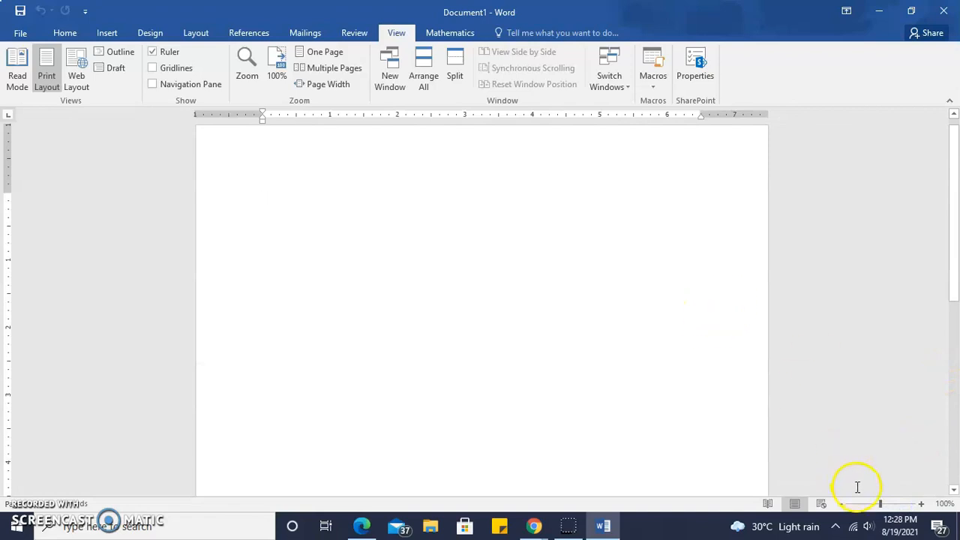
# Try the document zoom at 196% and at 41%, returning it to 100% each time.
pyautogui.moveTo(881, 507); pyautogui.dragTo(888, 504)
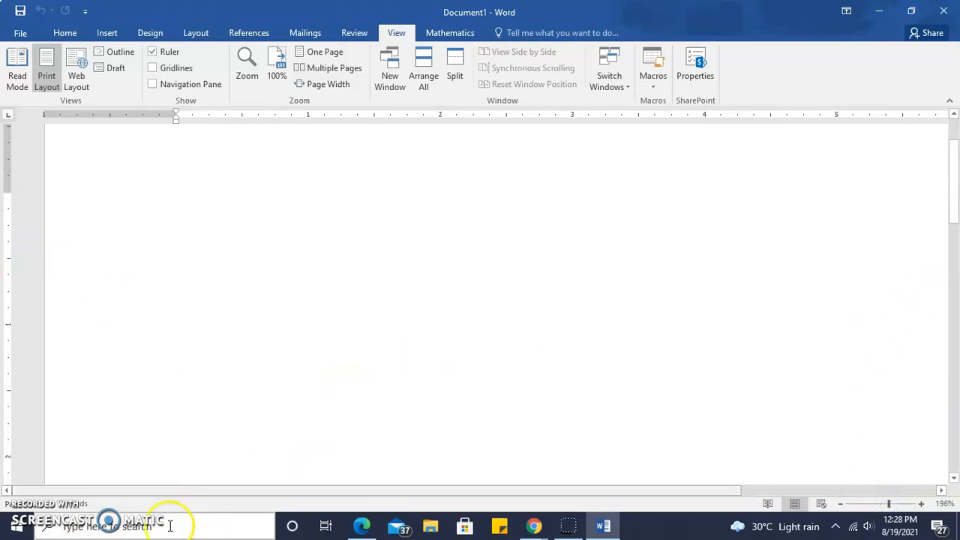
pyautogui.moveTo(180, 493)
pyautogui.mouseDown()
pyautogui.moveTo(391, 495)
pyautogui.moveTo(125, 477)
pyautogui.moveTo(555, 493)
pyautogui.moveTo(300, 498)
pyautogui.moveTo(168, 485)
pyautogui.mouseUp()
pyautogui.click(255, 354)
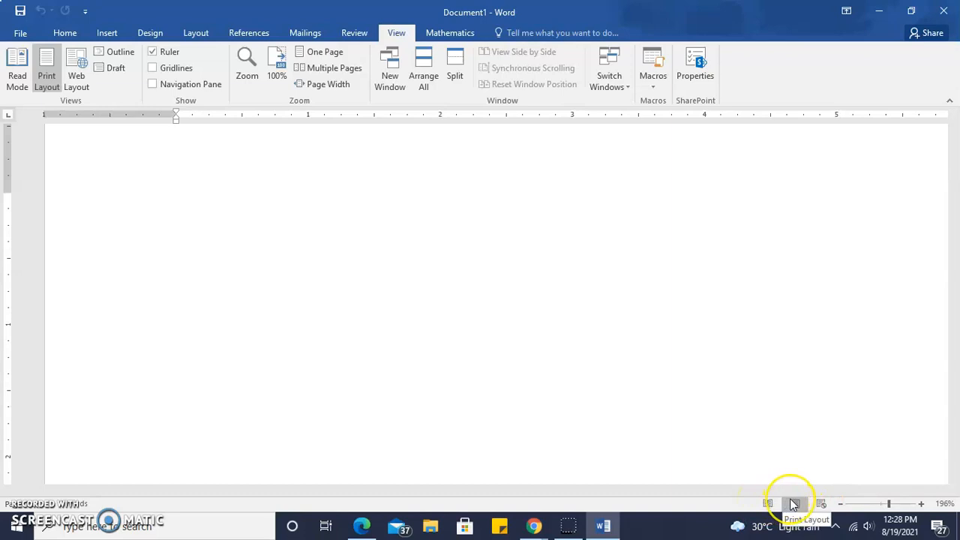
pyautogui.click(821, 505)
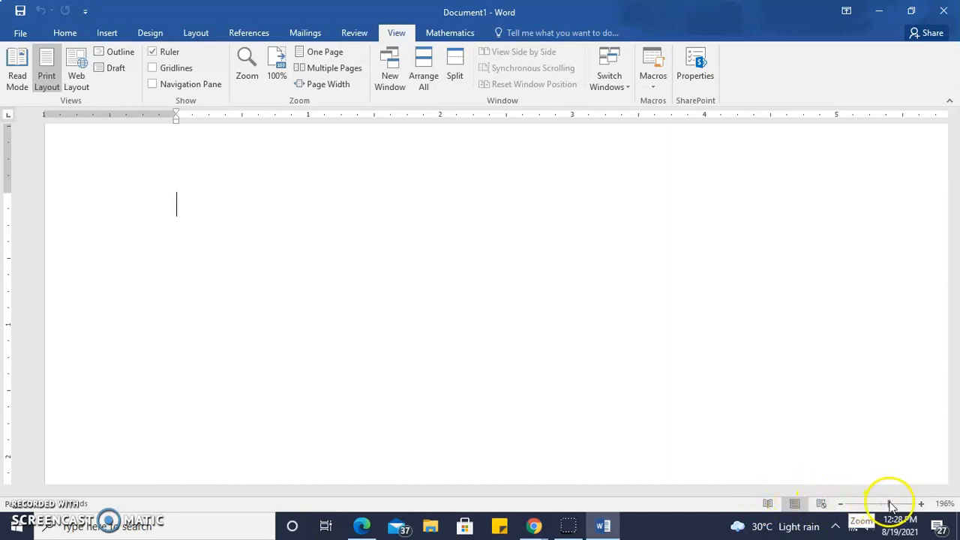
pyautogui.moveTo(890, 505); pyautogui.dragTo(883, 505)
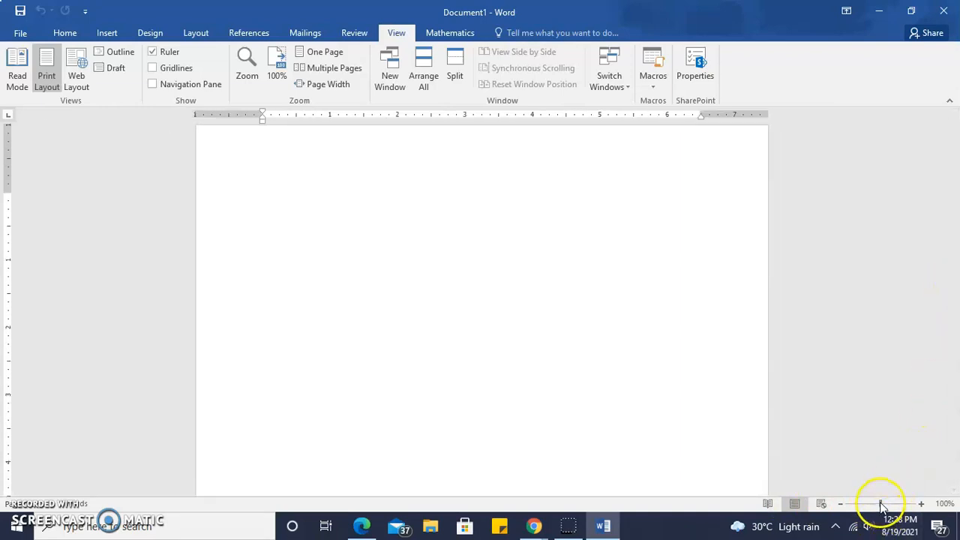
pyautogui.moveTo(881, 506); pyautogui.dragTo(860, 507)
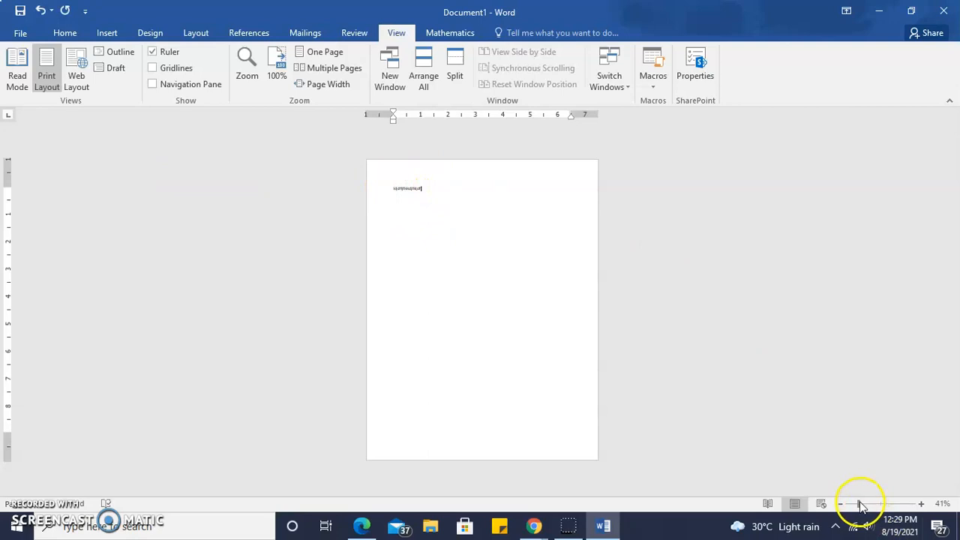
pyautogui.moveTo(861, 506); pyautogui.dragTo(881, 506)
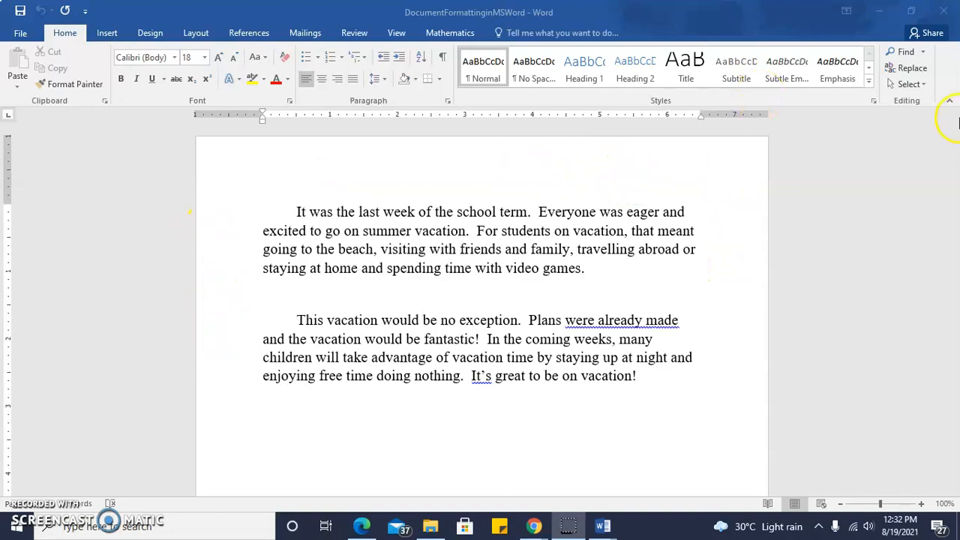
# Add the text "Last line" well below the two vacation paragraphs, followed by several empty lines.
pyautogui.moveTo(956, 180); pyautogui.dragTo(957, 279)
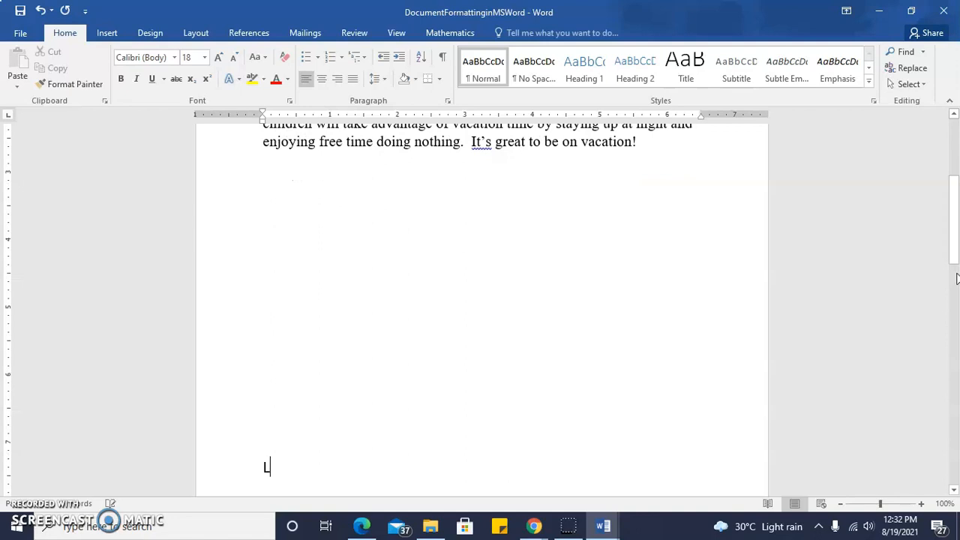
pyautogui.press('Return')
pyautogui.press('Return')
pyautogui.press('Return')
pyautogui.press('Return')
pyautogui.press('Return')
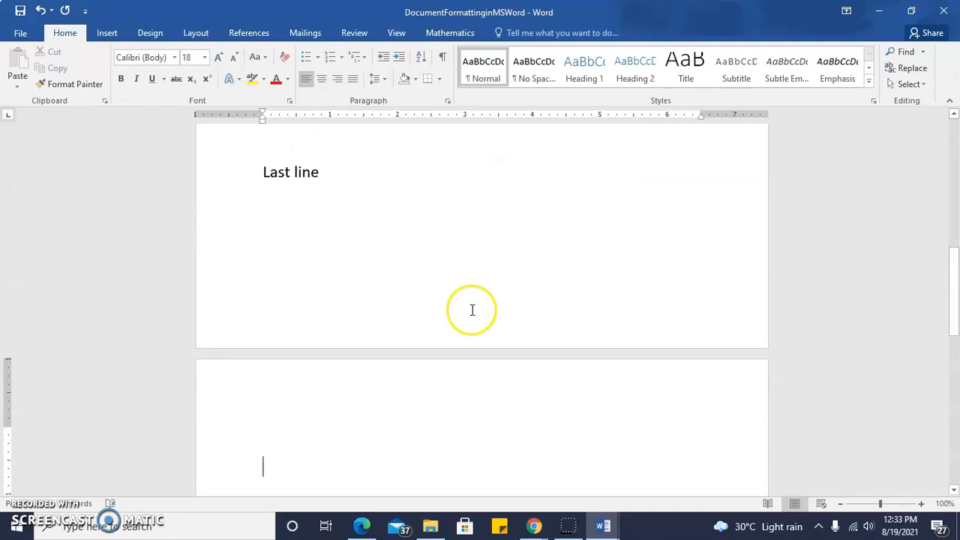
pyautogui.press('BackSpace')
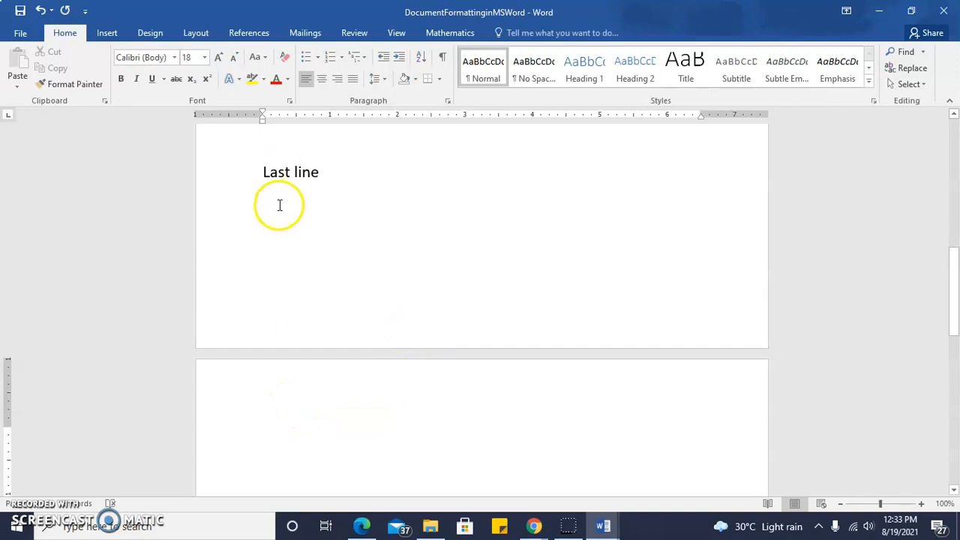
# Insert blank lines before "Last line" to move it down towards the end of the first page.
pyautogui.click(263, 172)
pyautogui.press('Return')
pyautogui.press('Return')
pyautogui.press('Return')
pyautogui.press('Return')
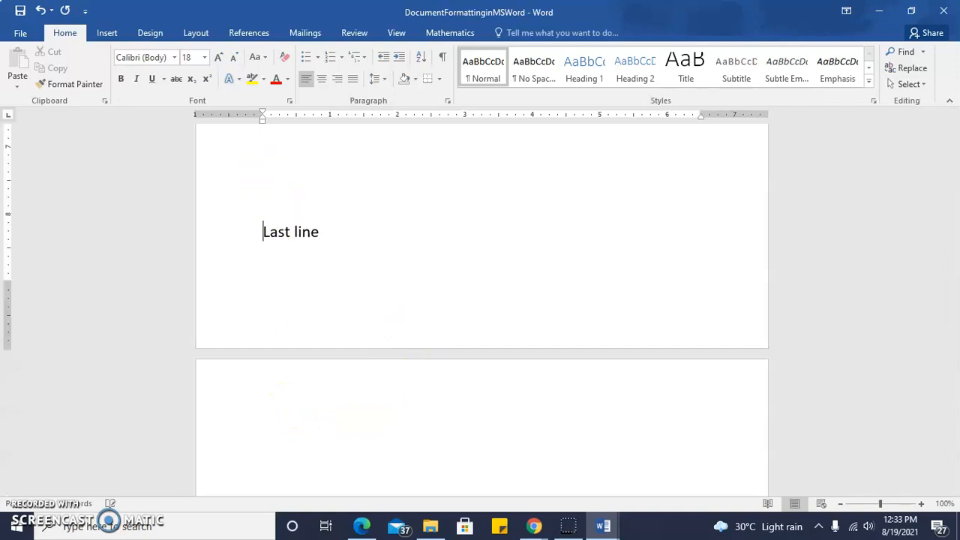
pyautogui.press('BackSpace')
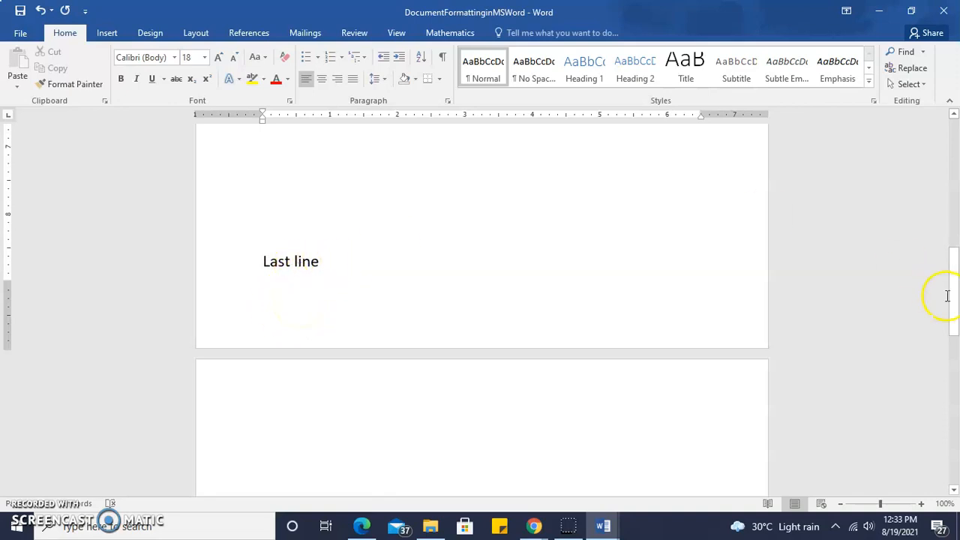
# Apply the Normal margin preset, with 1" on all sides, to the document.
pyautogui.moveTo(954, 300); pyautogui.dragTo(949, 142)
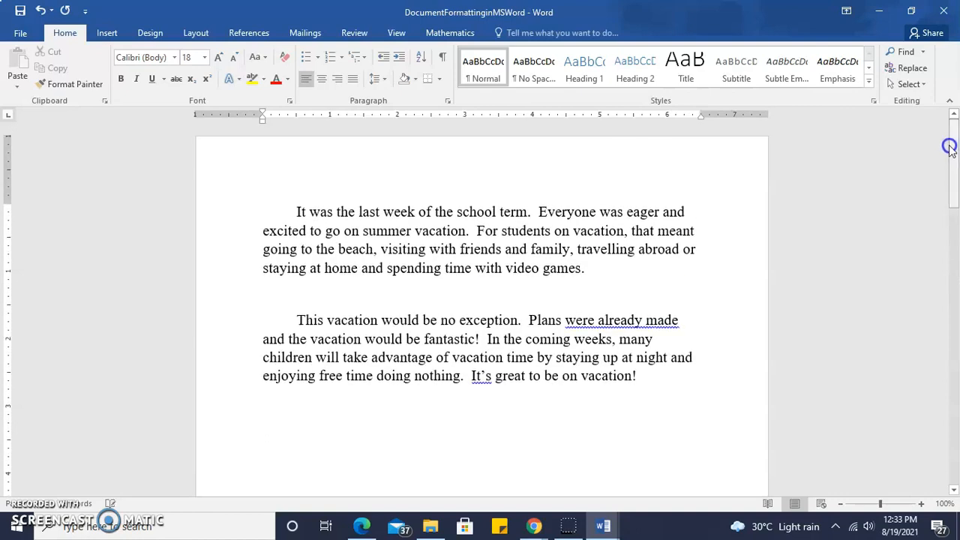
pyautogui.click(187, 33)
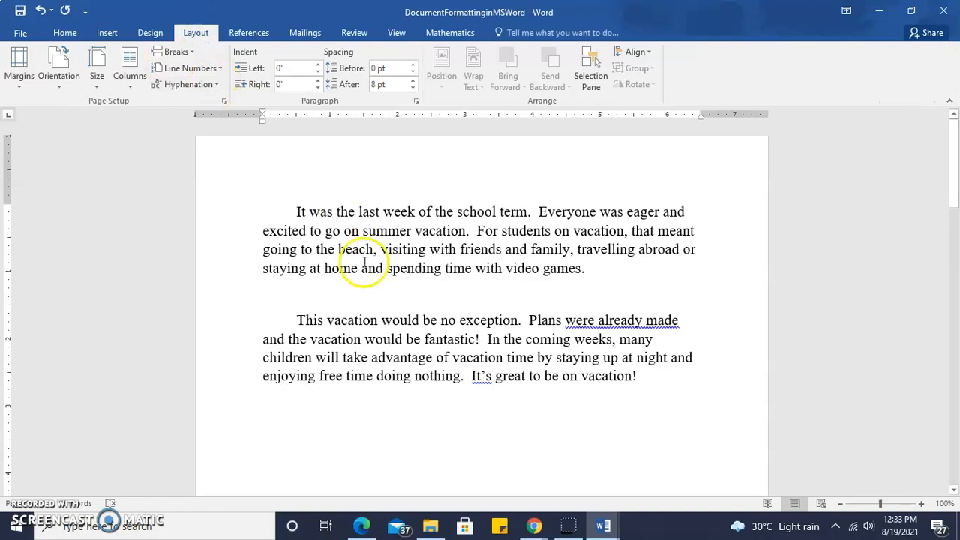
pyautogui.click(18, 66)
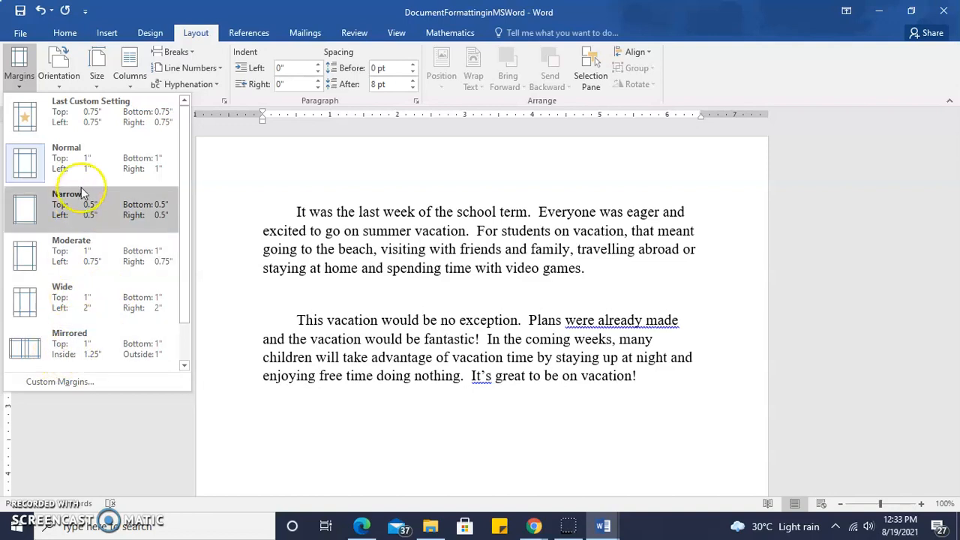
pyautogui.click(82, 163)
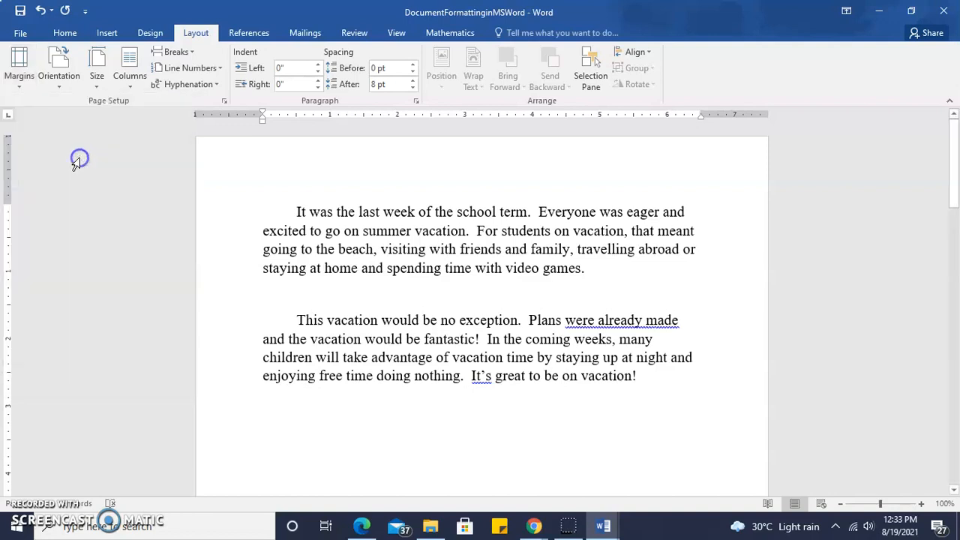
# Change the page margins to the Narrow preset with 0.5" on all sides and return to the document's beginning.
pyautogui.click(19, 75)
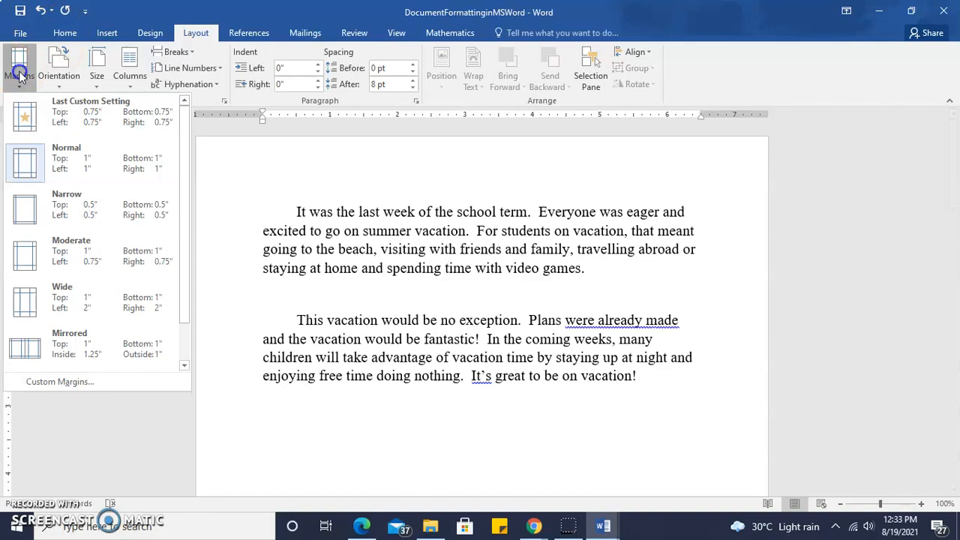
pyautogui.click(60, 205)
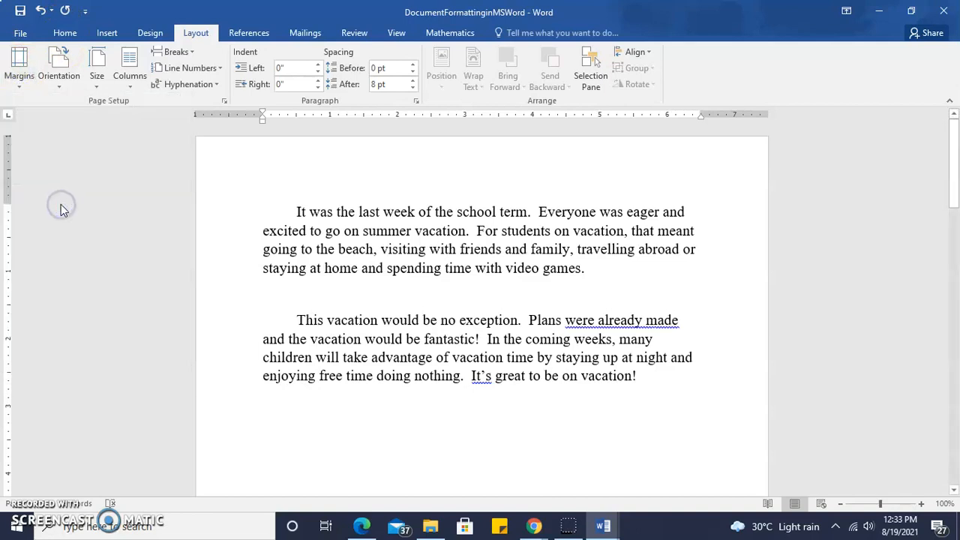
pyautogui.moveTo(956, 218); pyautogui.dragTo(951, 123)
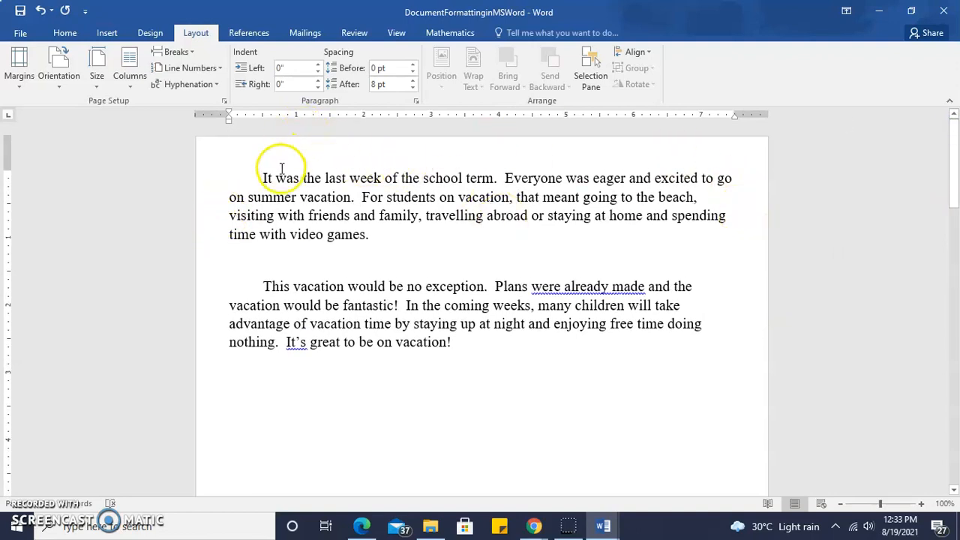
# Switch the page margins to the Moderate preset, 1" top and bottom with 0.75" left and right, and check the paragraphs.
pyautogui.click(18, 78)
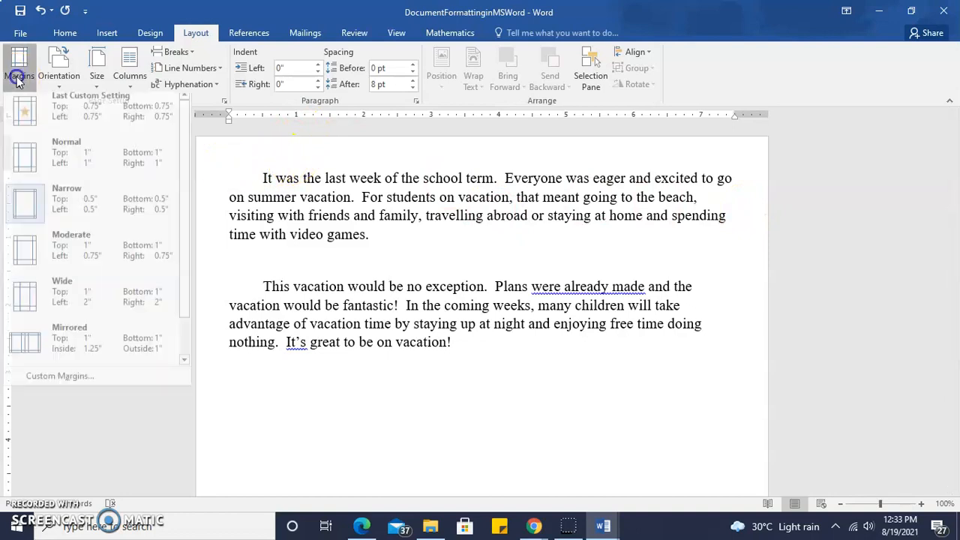
pyautogui.click(48, 250)
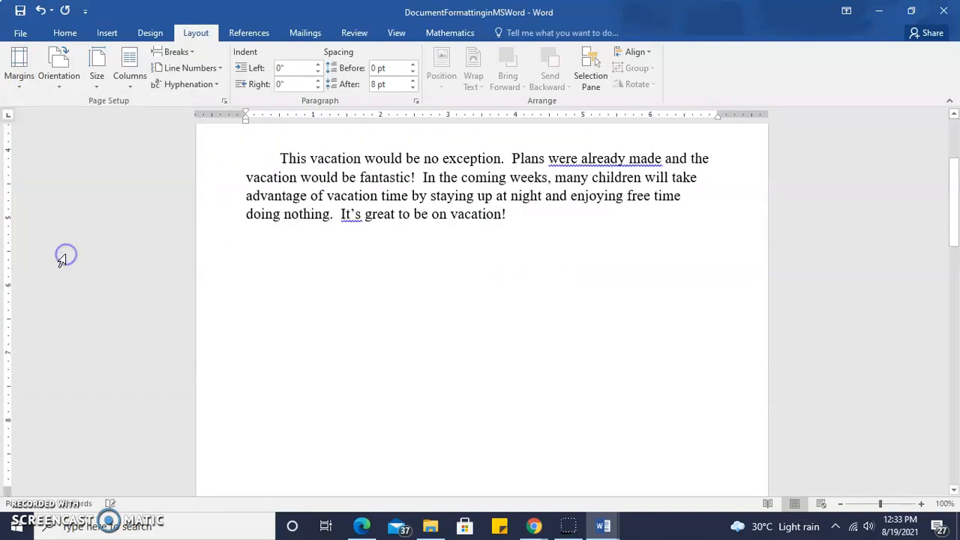
pyautogui.moveTo(954, 255); pyautogui.dragTo(946, 156)
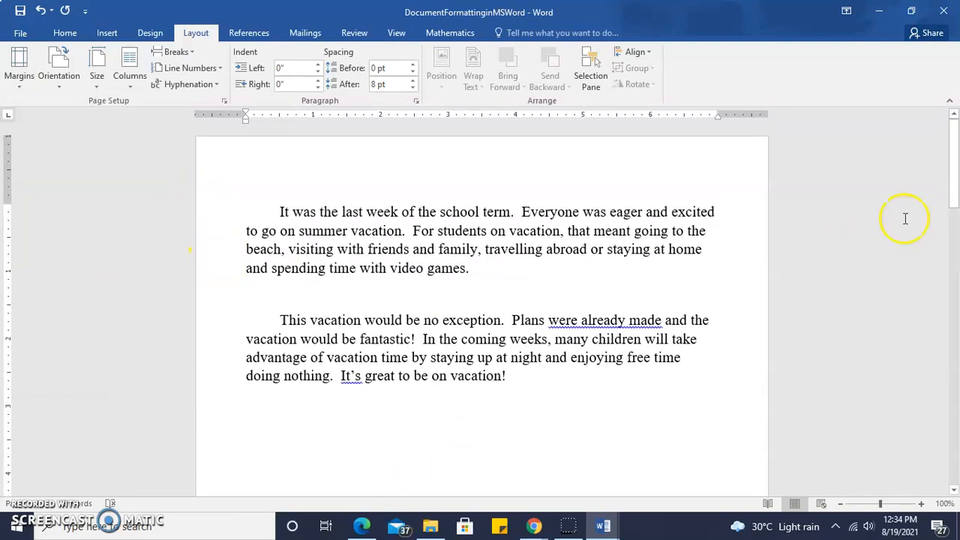
pyautogui.moveTo(951, 186)
pyautogui.mouseDown()
pyautogui.moveTo(955, 334)
pyautogui.moveTo(952, 181)
pyautogui.mouseUp()
# Apply the Wide margin preset, 1" top and bottom with 2" left and right, and check the paragraphs.
pyautogui.click(19, 64)
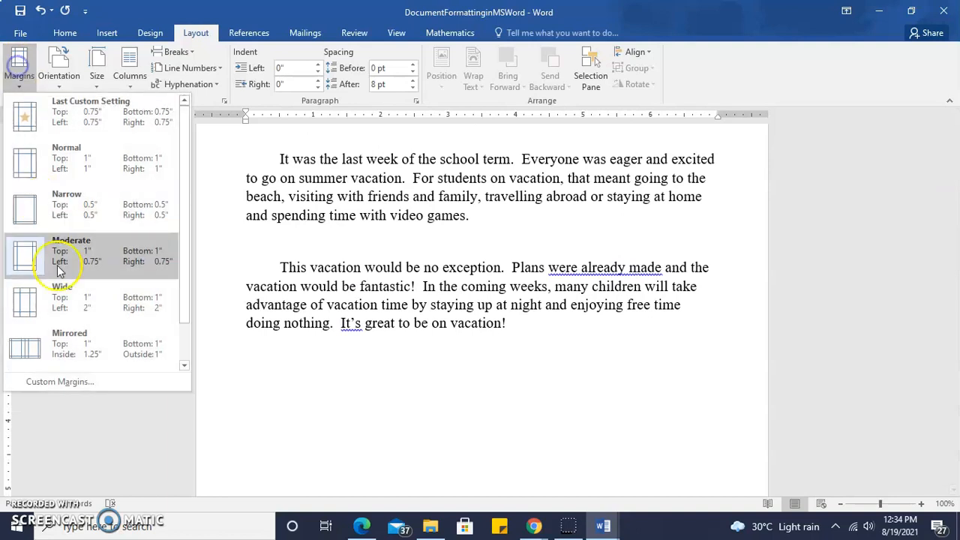
pyautogui.click(60, 317)
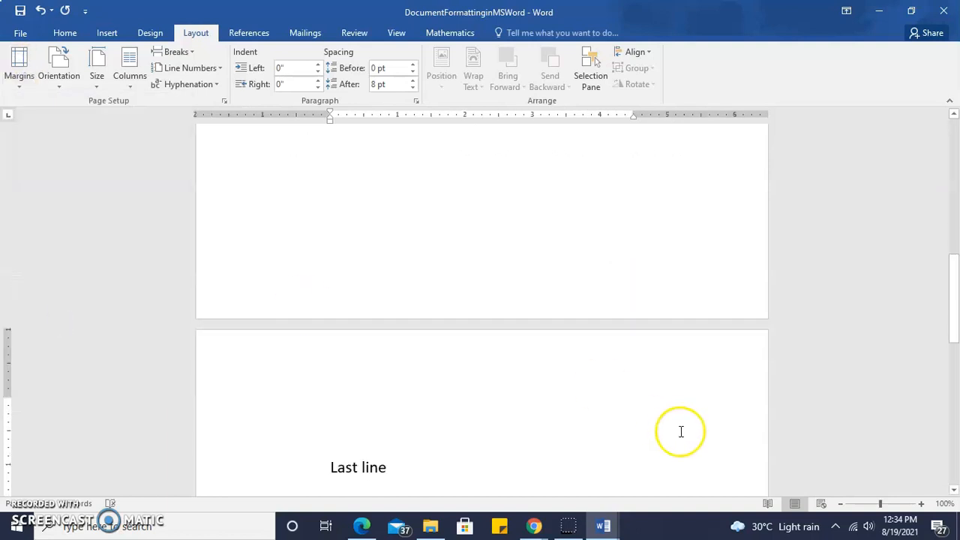
pyautogui.moveTo(956, 306); pyautogui.dragTo(954, 173)
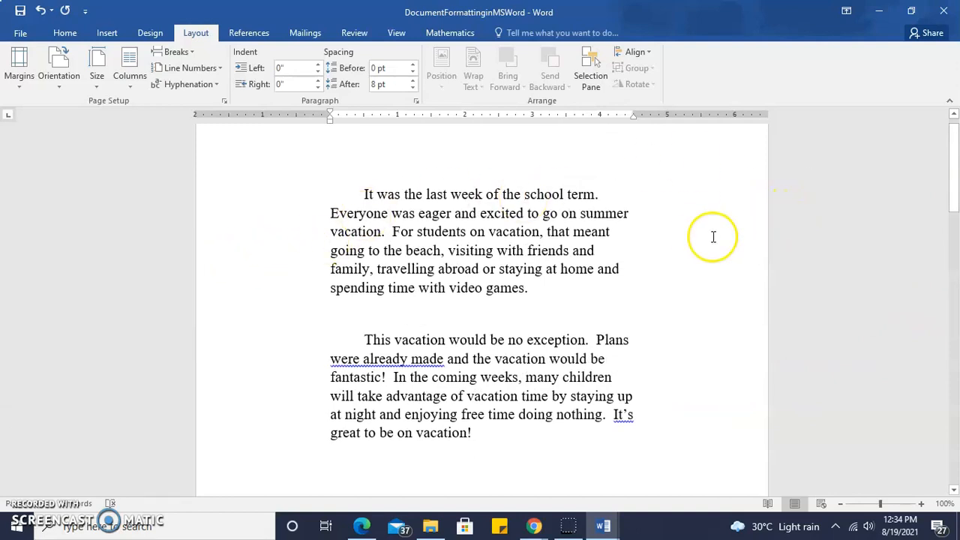
# Apply the Mirrored margin preset, 1.25" inside and 1" outside, and check the paragraphs.
pyautogui.click(21, 79)
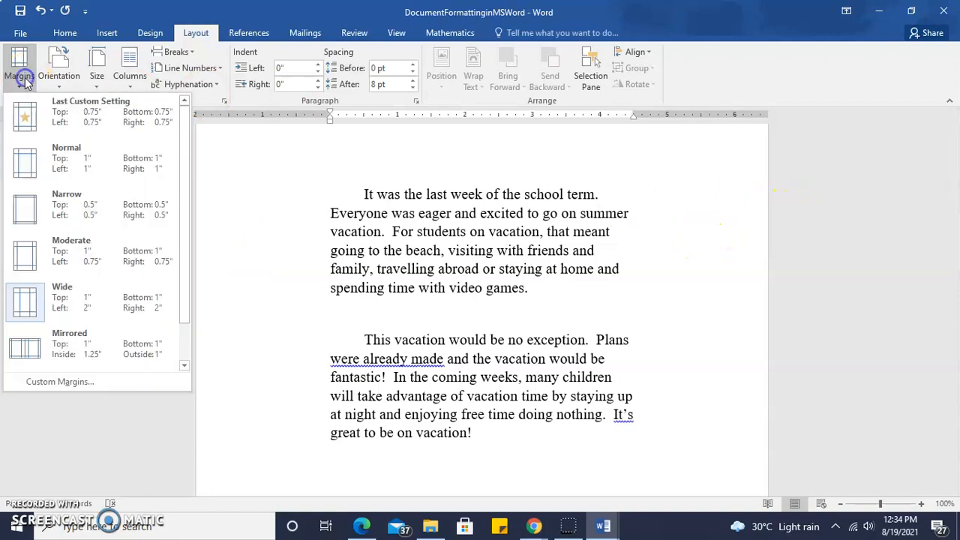
pyautogui.click(69, 348)
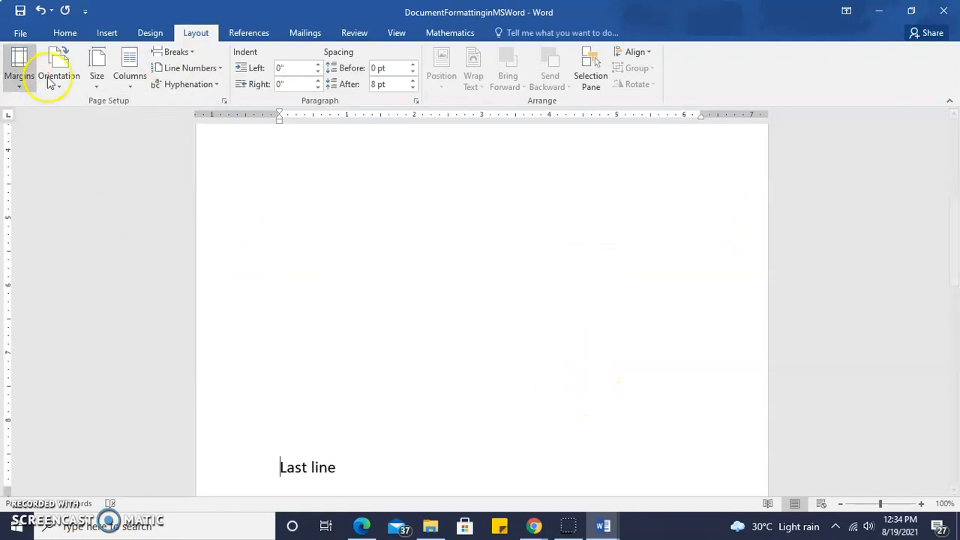
pyautogui.moveTo(951, 276); pyautogui.dragTo(951, 195)
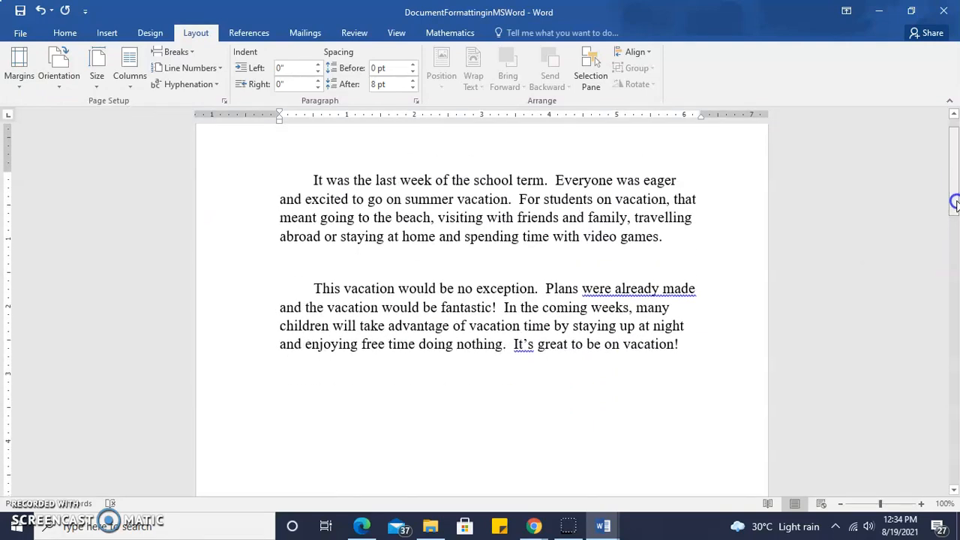
# Set a custom top margin of 2 inches for the whole document and view the first page.
pyautogui.click(27, 79)
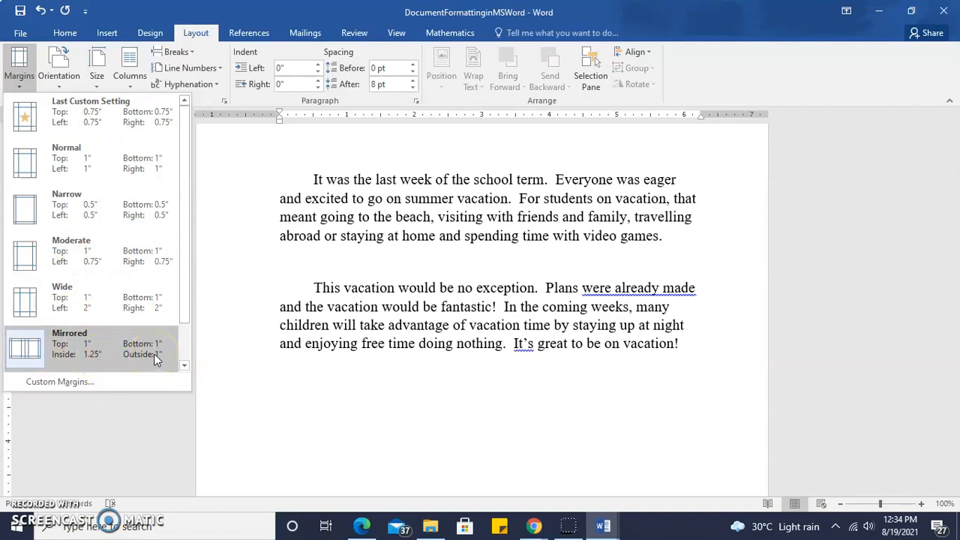
pyautogui.click(79, 383)
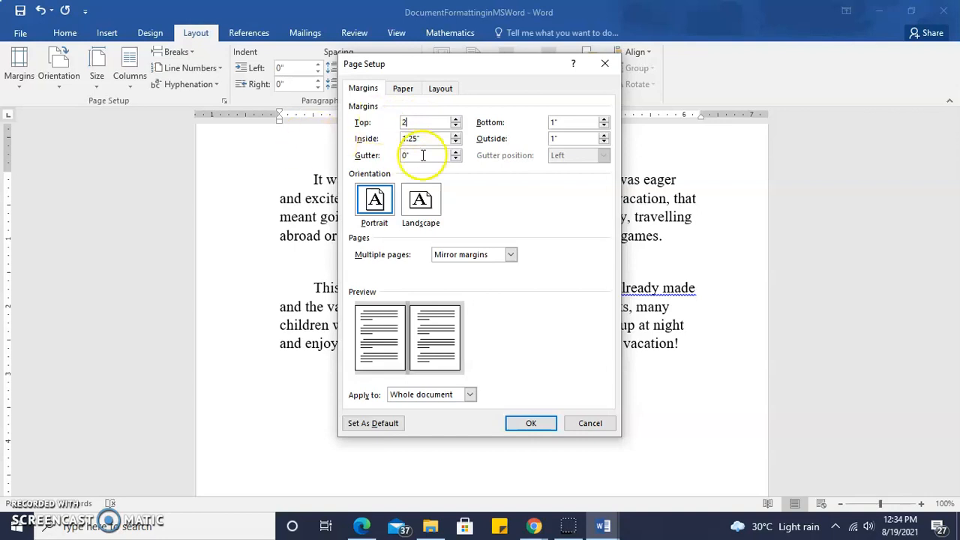
pyautogui.click(531, 423)
pyautogui.scroll(-10, 532, 424)
pyautogui.moveTo(955, 349); pyautogui.dragTo(950, 161)
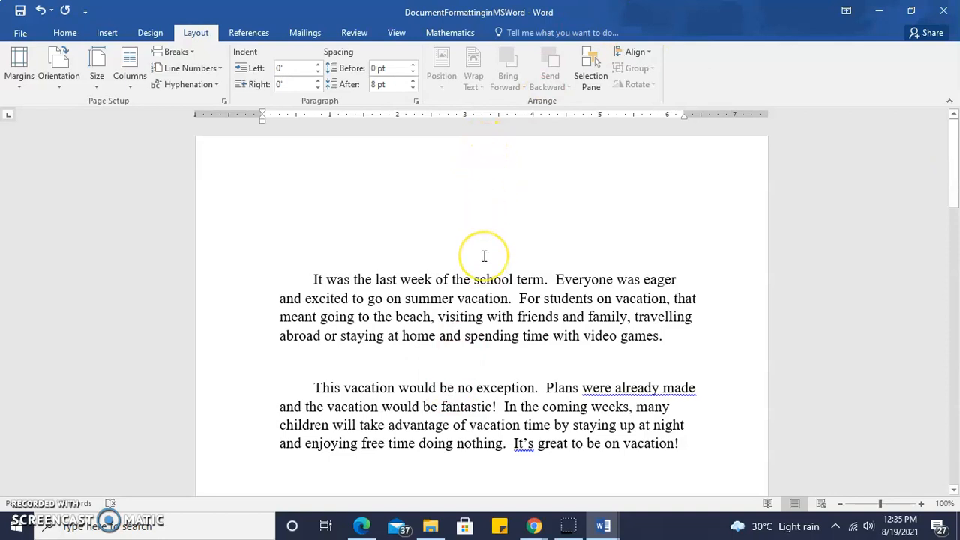
# Restore the Normal margin preset with 1" on all sides and look over the document.
pyautogui.click(19, 66)
pyautogui.click(60, 166)
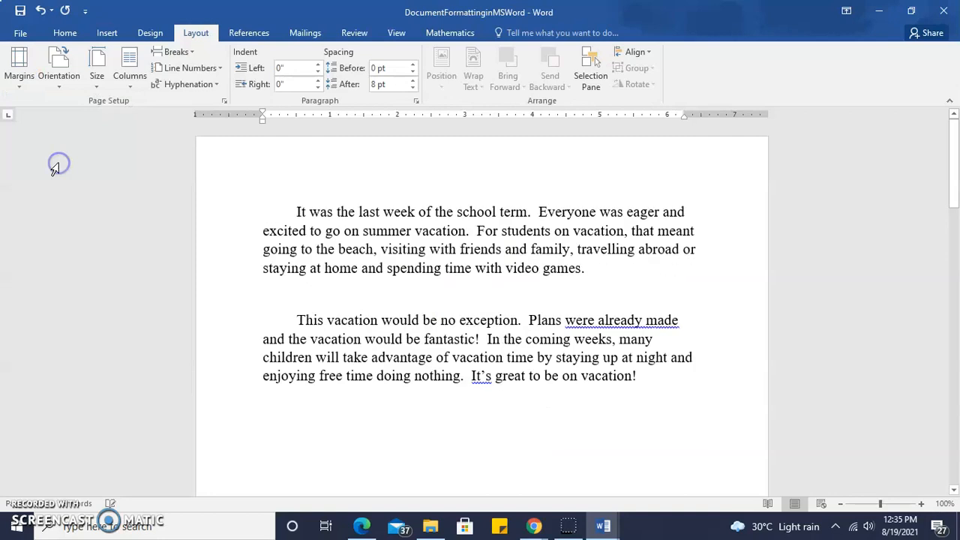
pyautogui.scroll(-10, 55, 165)
pyautogui.moveTo(955, 239); pyautogui.dragTo(951, 141)
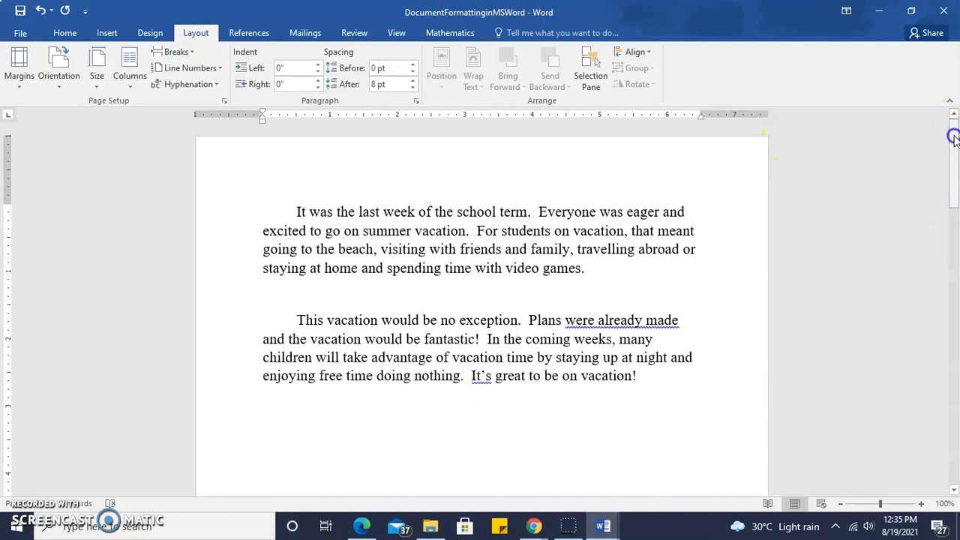
# Practise selecting the first paragraph, extend the selection to both paragraphs, and clear it again.
pyautogui.click(65, 33)
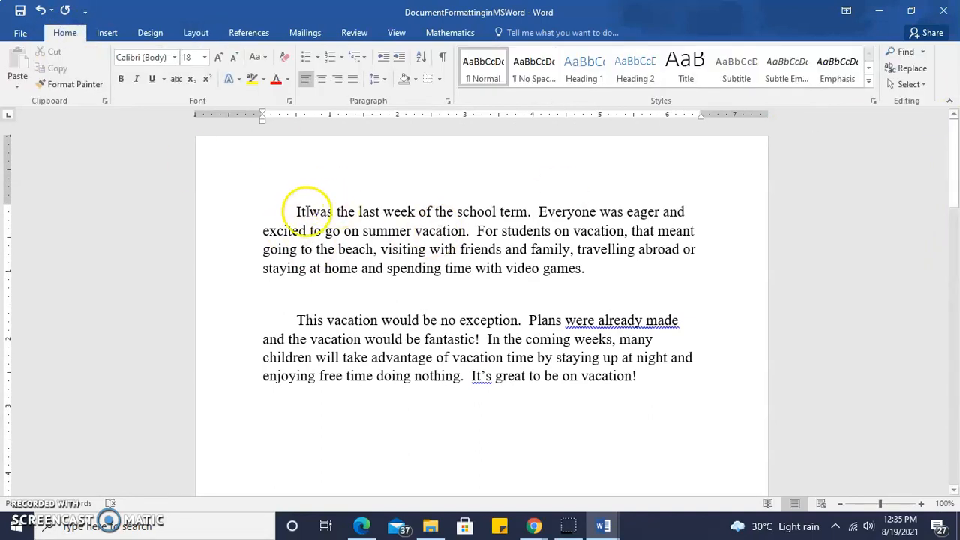
pyautogui.moveTo(296, 212); pyautogui.dragTo(591, 271)
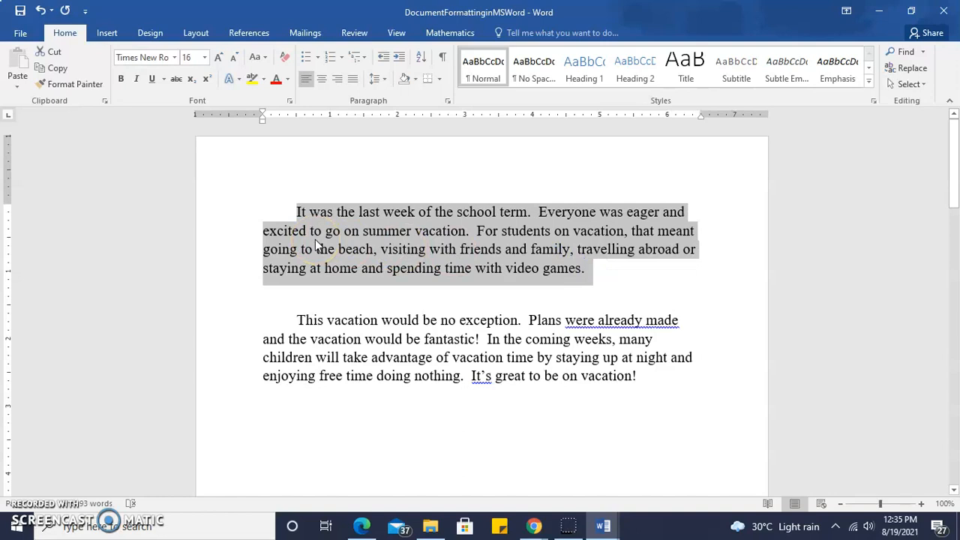
pyautogui.click(298, 230)
pyautogui.moveTo(294, 211); pyautogui.dragTo(666, 381)
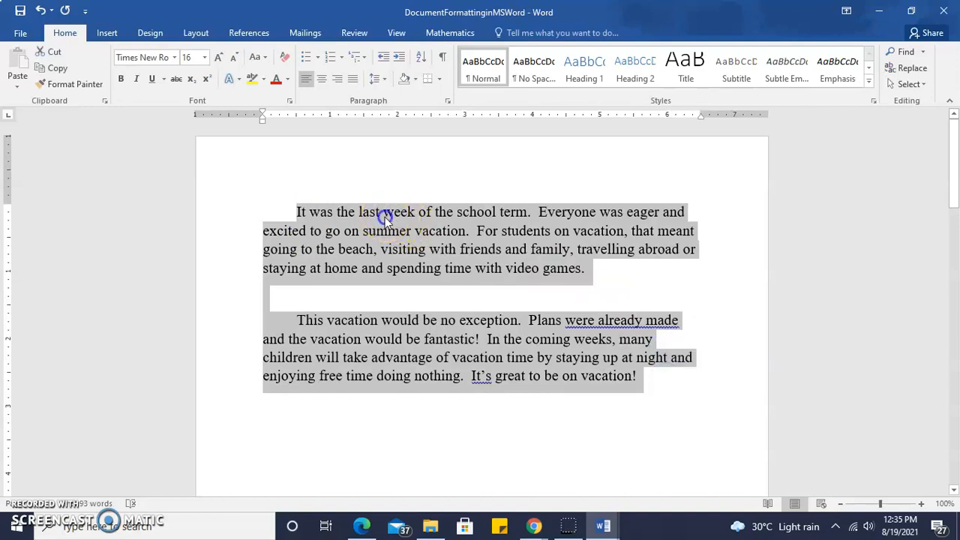
pyautogui.click(379, 213)
pyautogui.click(294, 210)
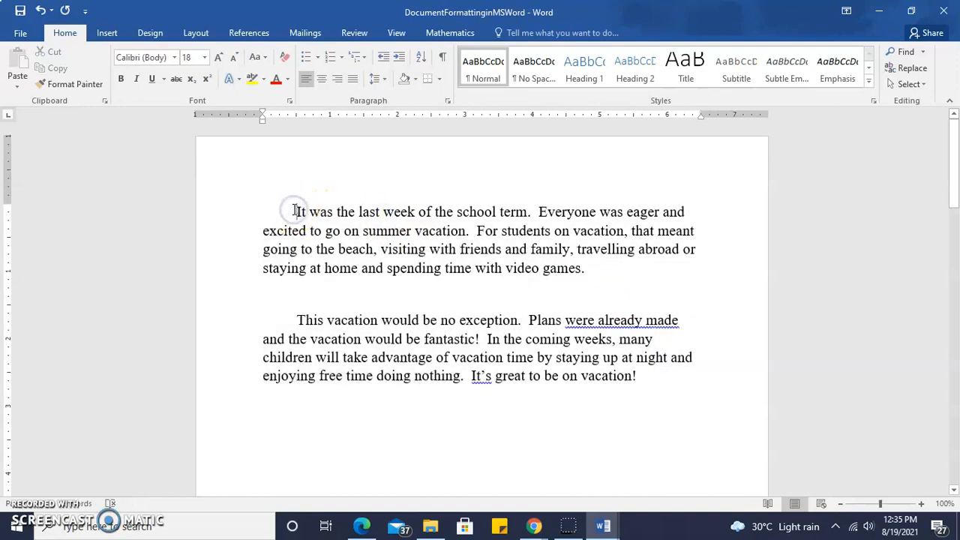
pyautogui.click(203, 339)
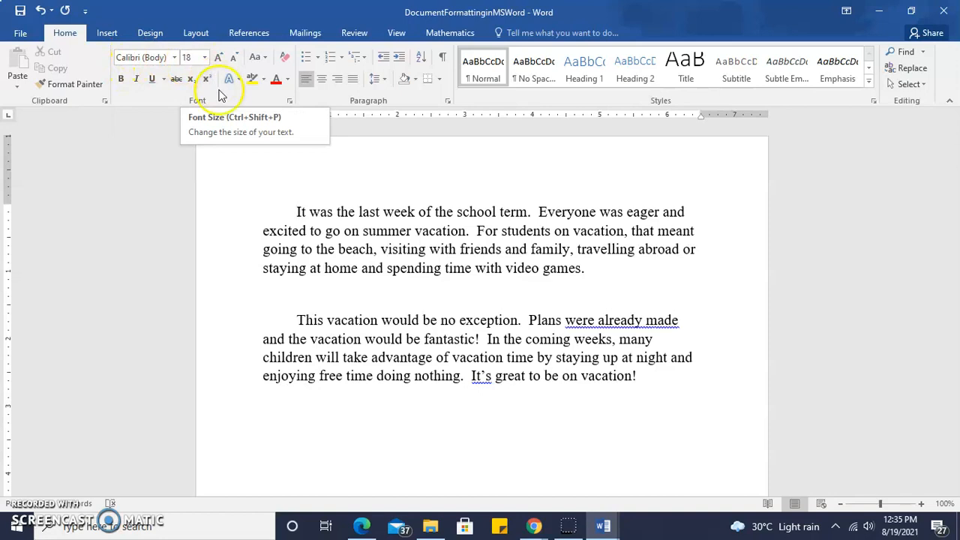
# Format the whole first paragraph in Lucida Handwriting at font size 20.
pyautogui.moveTo(297, 210); pyautogui.dragTo(591, 270)
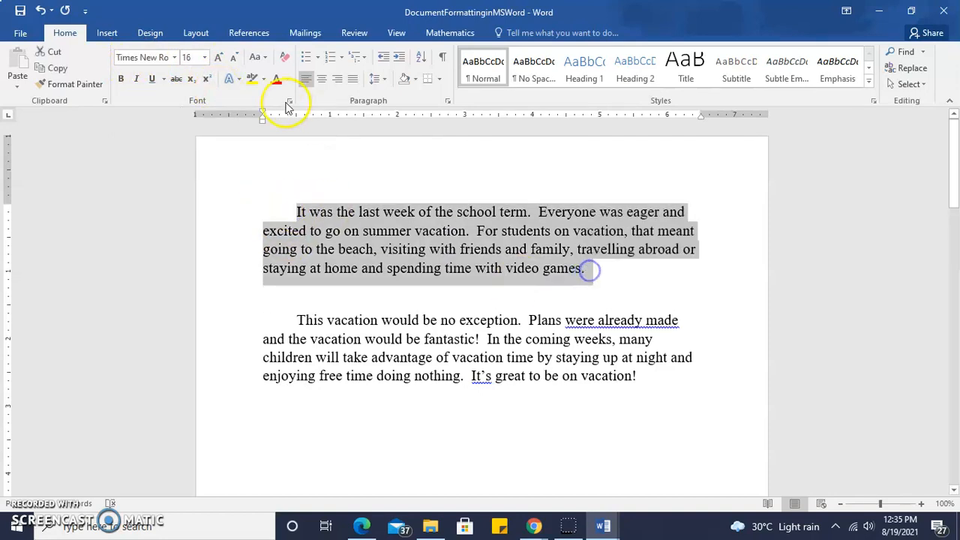
pyautogui.click(174, 57)
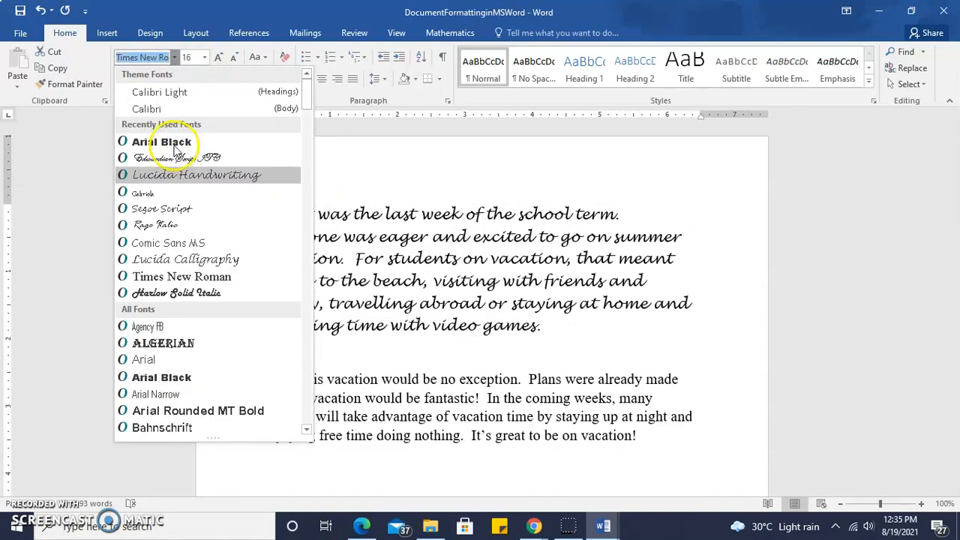
pyautogui.click(182, 177)
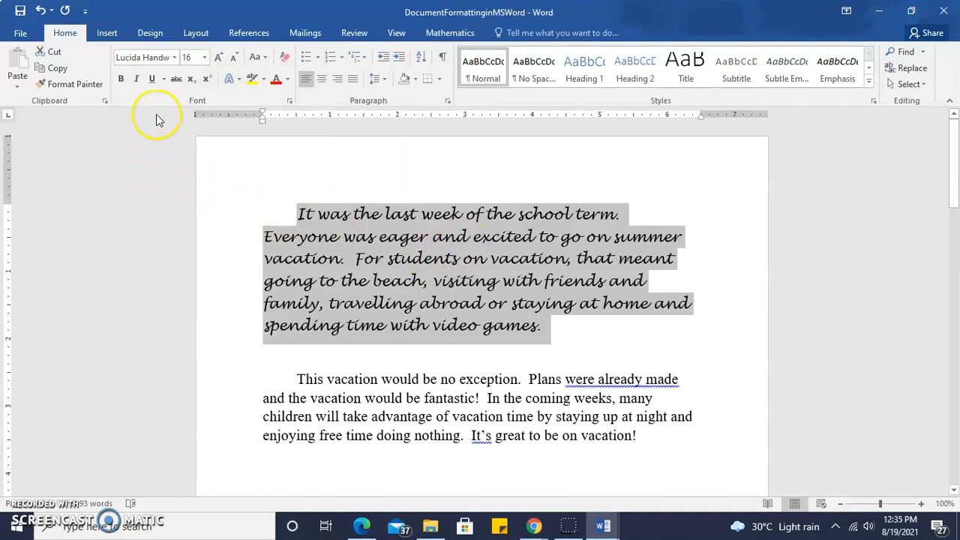
pyautogui.click(204, 58)
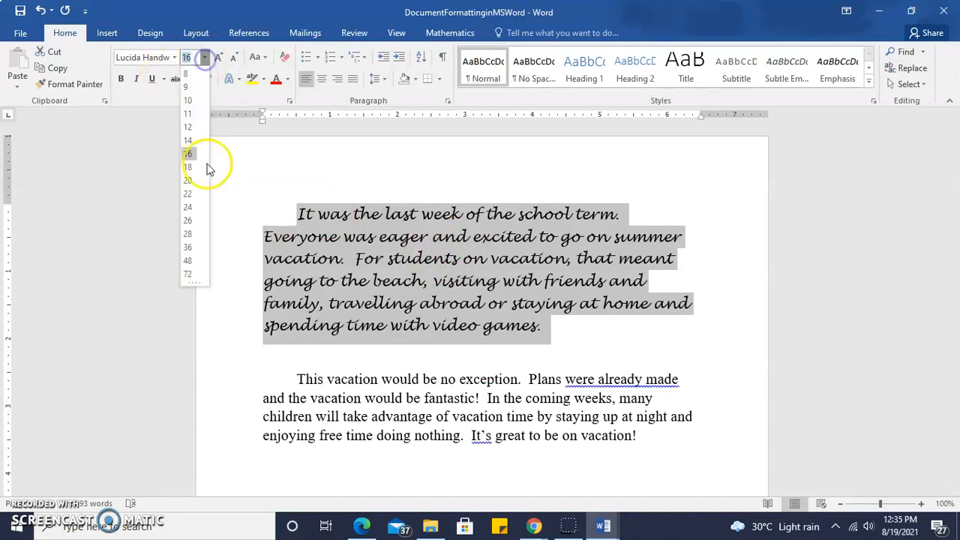
pyautogui.click(189, 183)
pyautogui.click(536, 273)
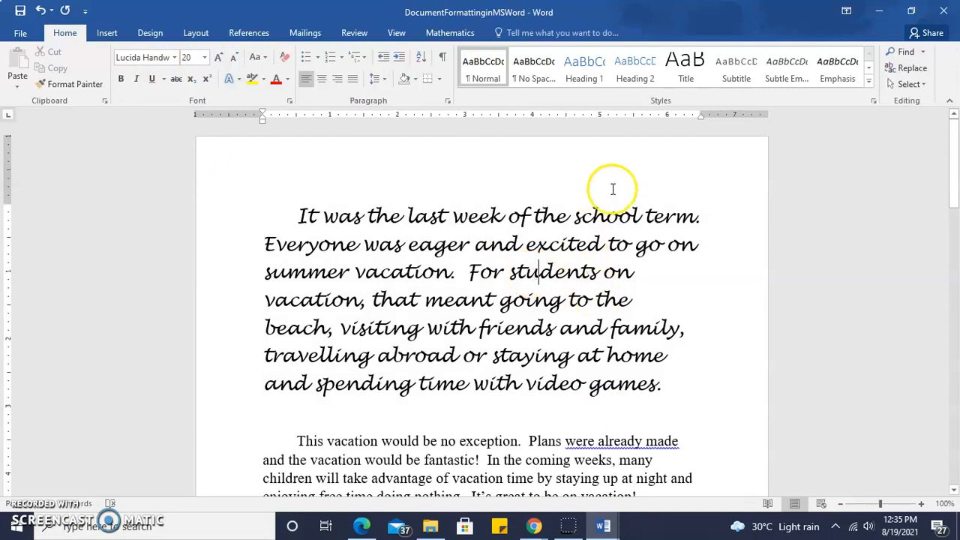
pyautogui.scroll(-1, 954, 166)
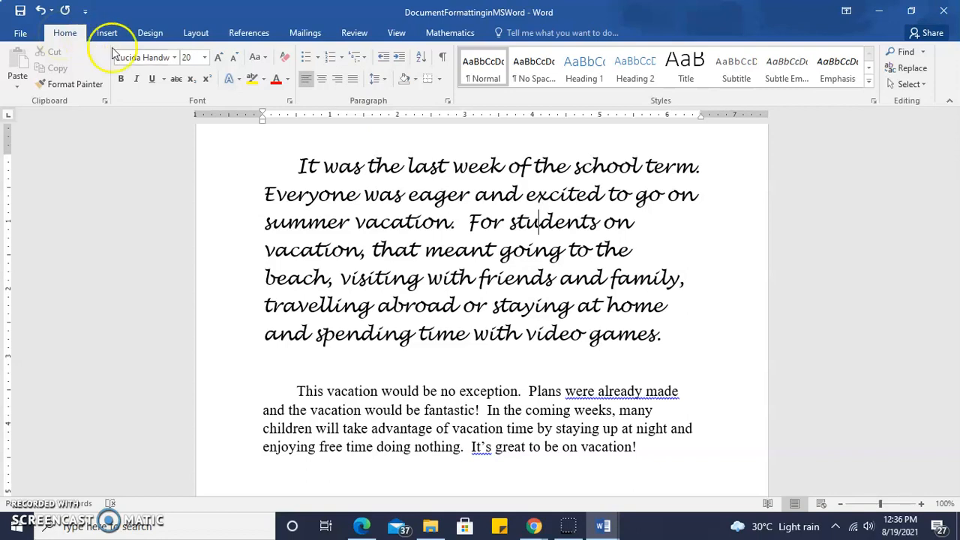
# Set the word "students" in the first paragraph to red and bold through the Font dialog.
pyautogui.click(290, 102)
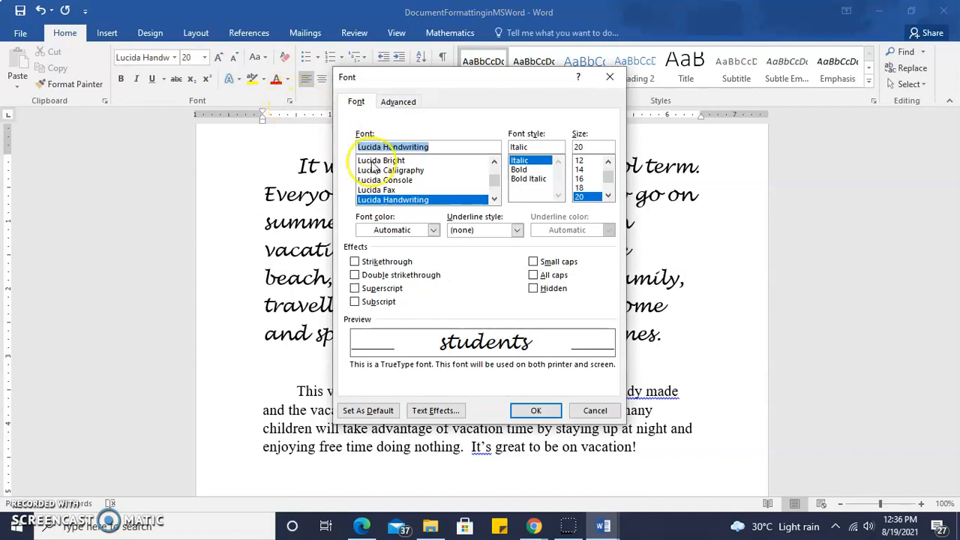
pyautogui.click(434, 231)
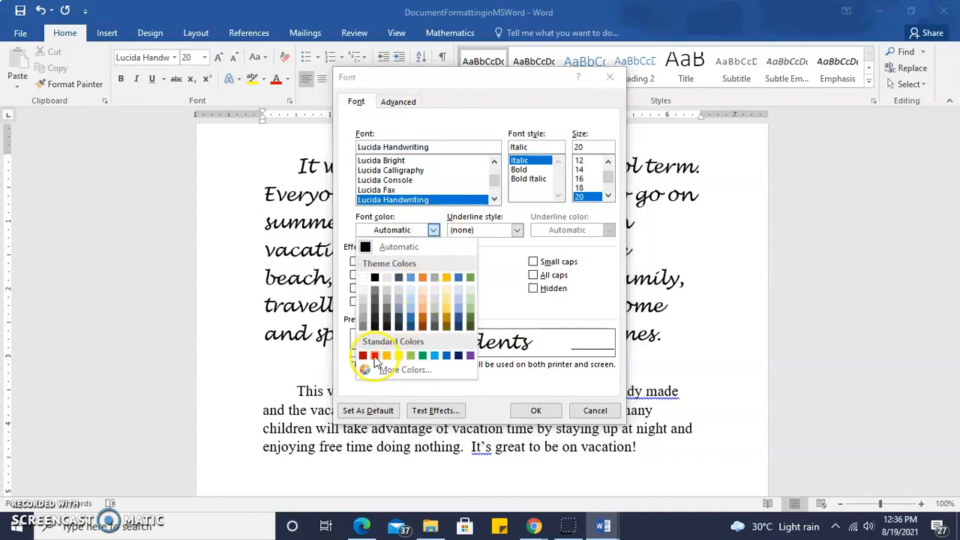
pyautogui.click(374, 355)
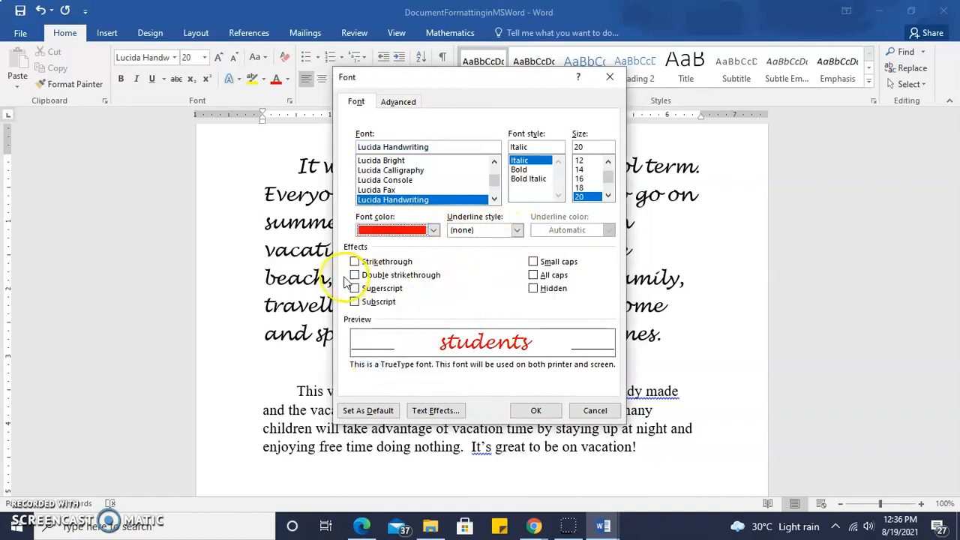
pyautogui.click(523, 170)
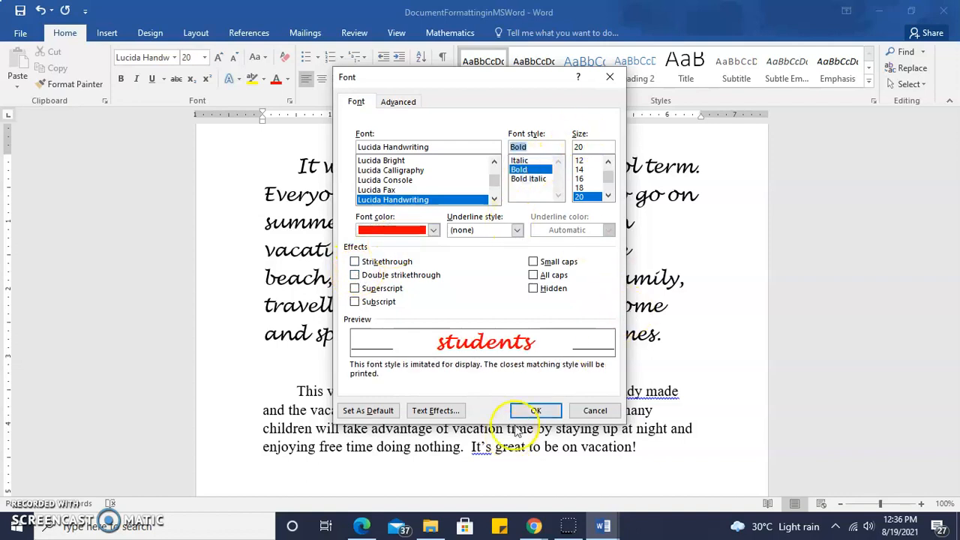
pyautogui.click(538, 410)
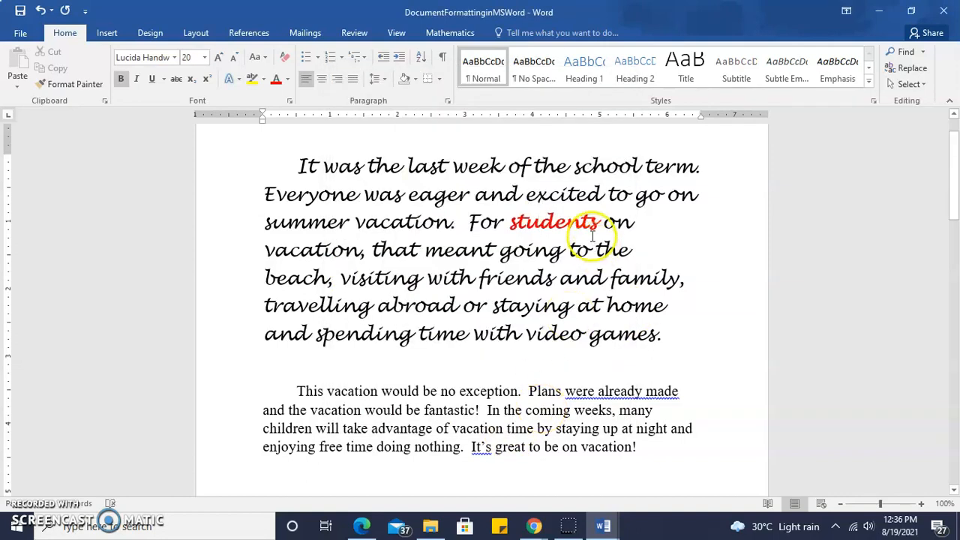
pyautogui.click(517, 222)
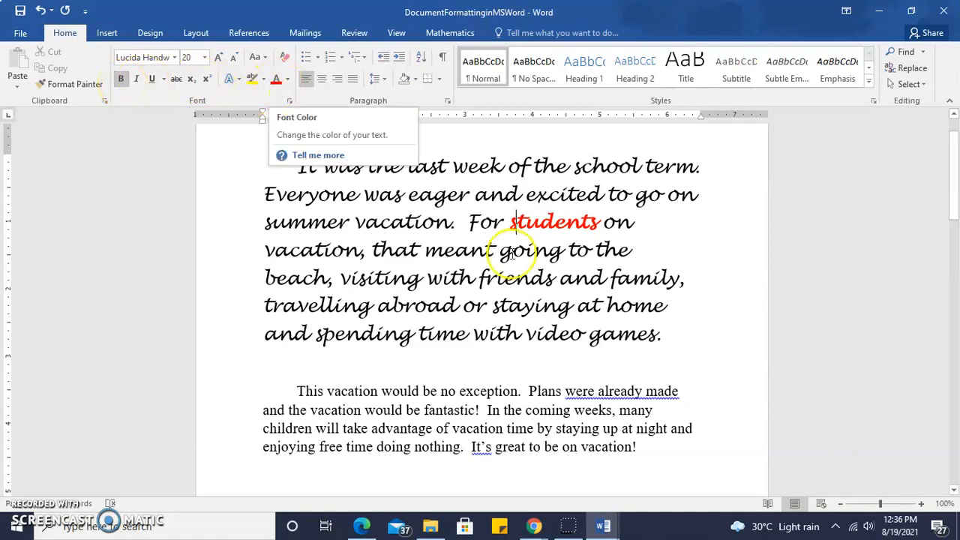
# Make the phrase "meant going to the beach, visiting with friends and family," bold and light blue.
pyautogui.moveTo(429, 253); pyautogui.dragTo(690, 280)
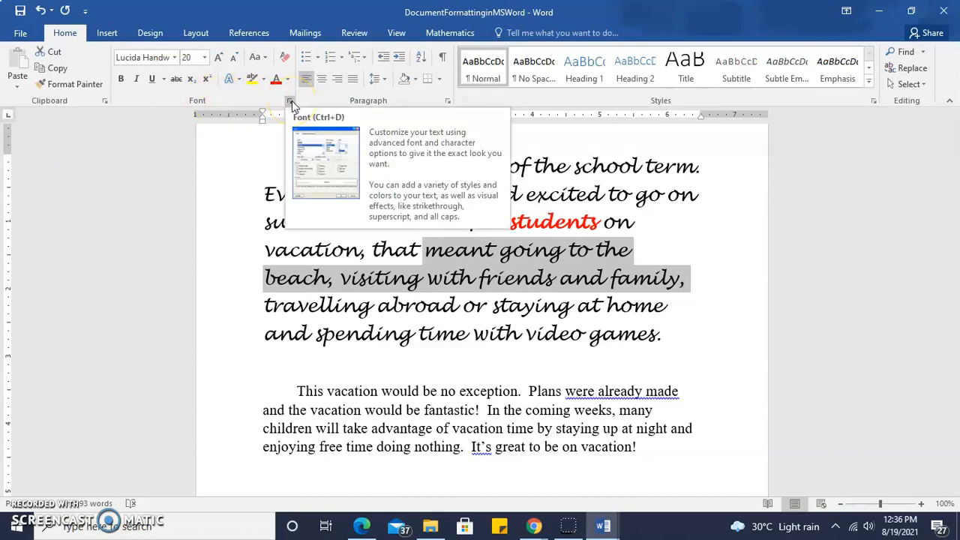
pyautogui.click(120, 80)
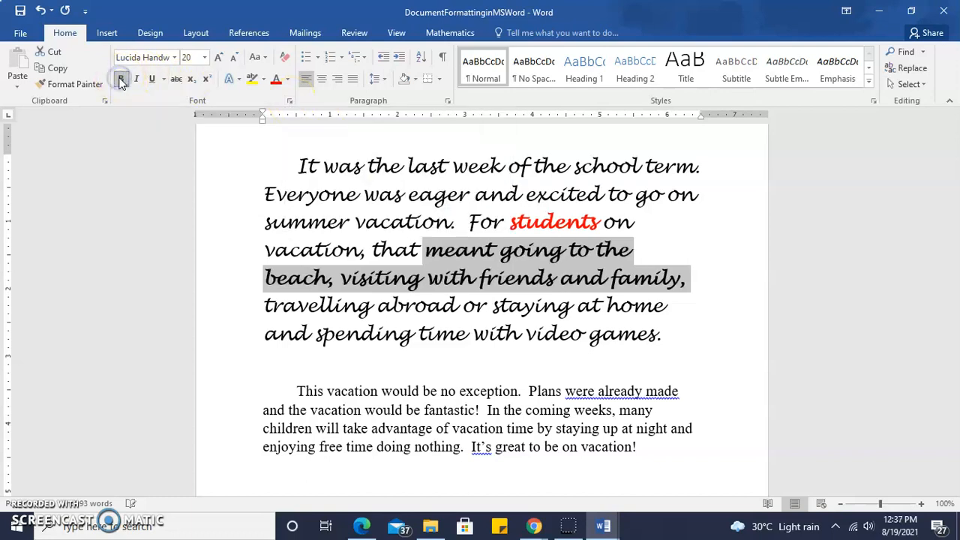
pyautogui.click(285, 83)
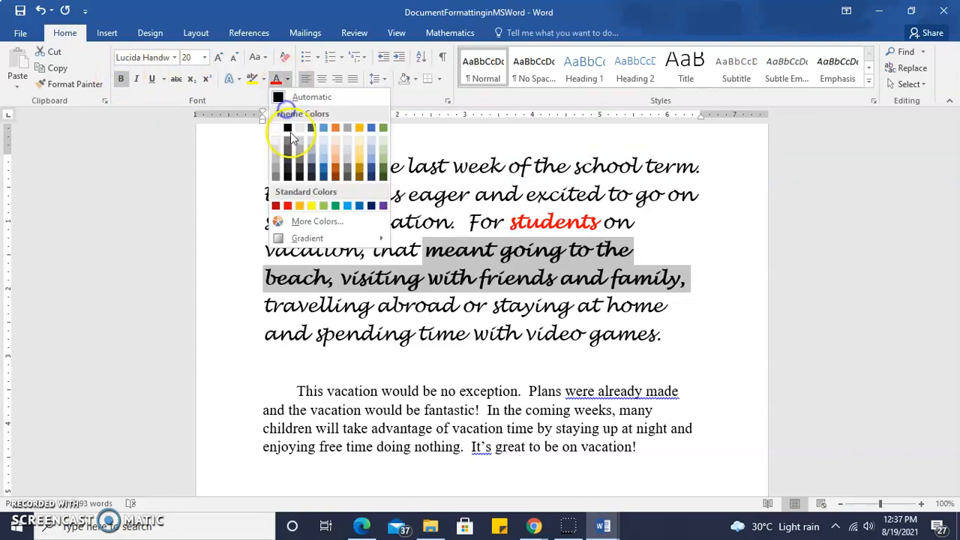
pyautogui.click(323, 156)
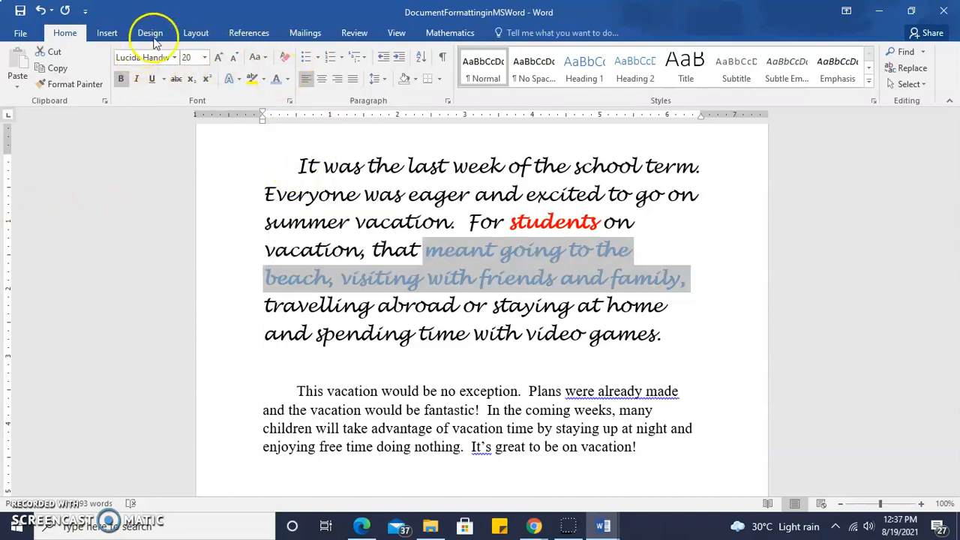
pyautogui.click(330, 328)
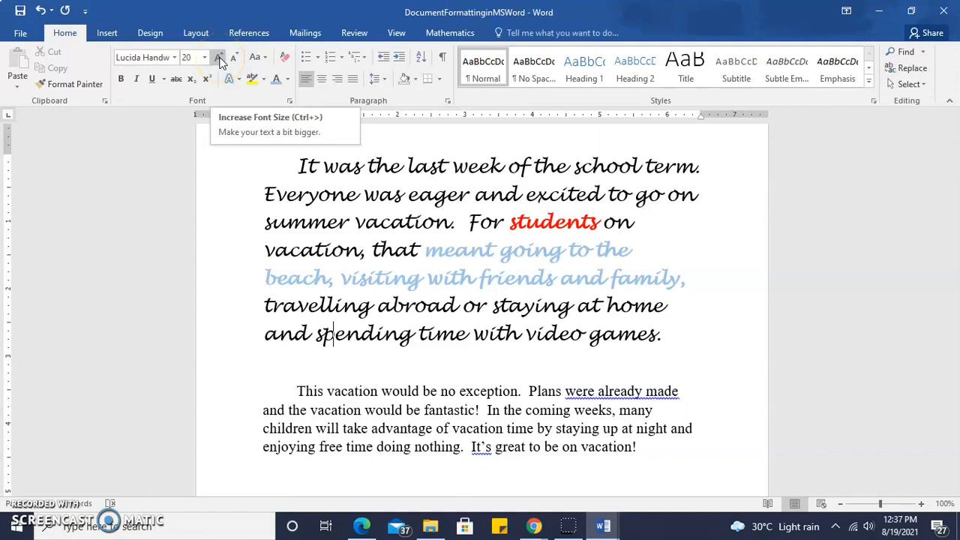
# Increase the font size of the light blue phrase in increments up to 28.
pyautogui.moveTo(423, 249); pyautogui.dragTo(687, 277)
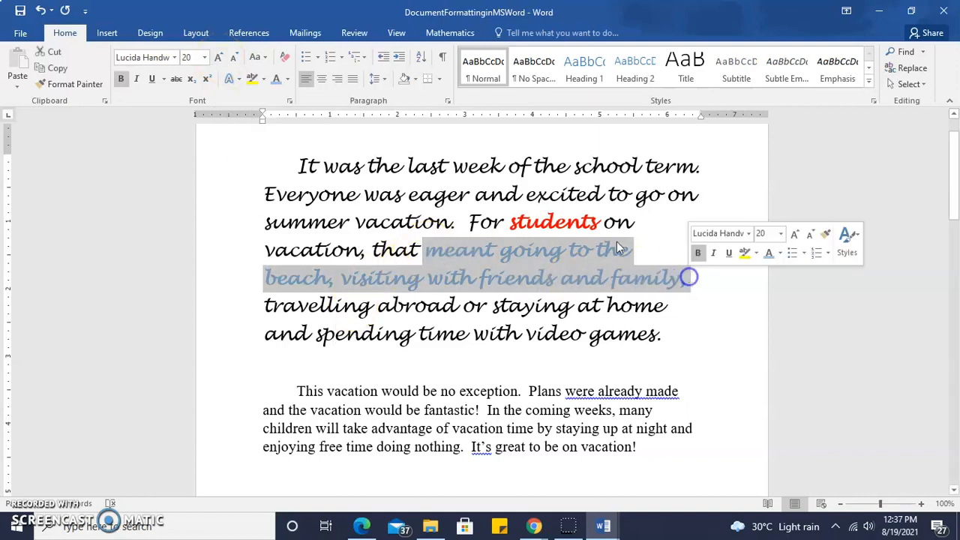
pyautogui.click(222, 58)
pyautogui.click(222, 57)
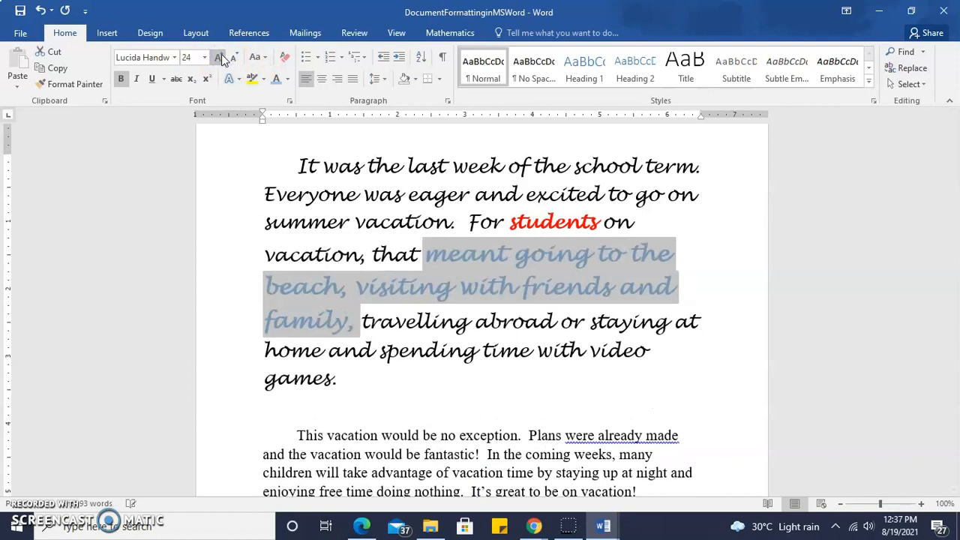
pyautogui.click(221, 57)
pyautogui.click(221, 57)
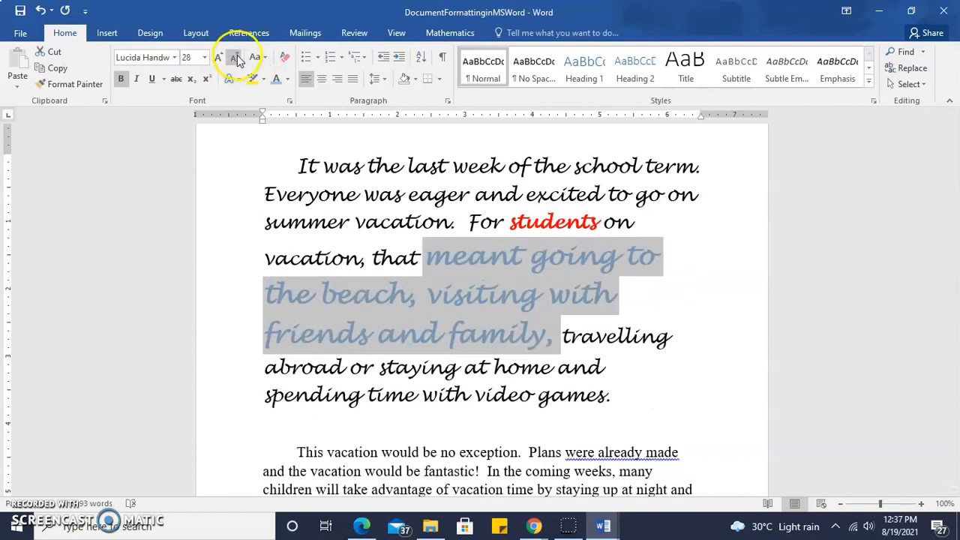
# Decrease the font size of the light blue phrase in increments down to 16.
pyautogui.click(236, 59)
pyautogui.click(236, 59)
pyautogui.click(236, 59)
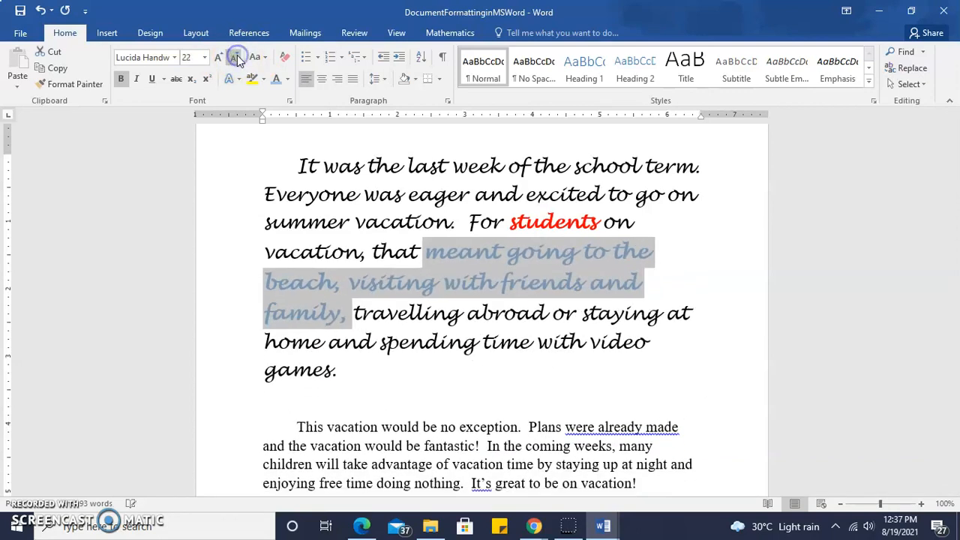
pyautogui.click(237, 58)
pyautogui.click(236, 58)
pyautogui.click(237, 59)
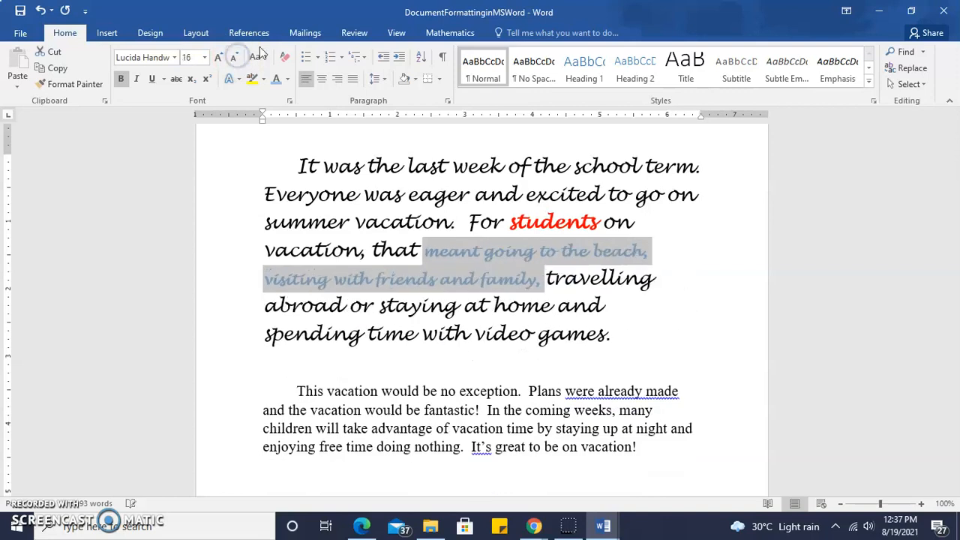
# Change the light blue phrase to UPPERCASE, review the other case options, and deselect the text.
pyautogui.click(264, 60)
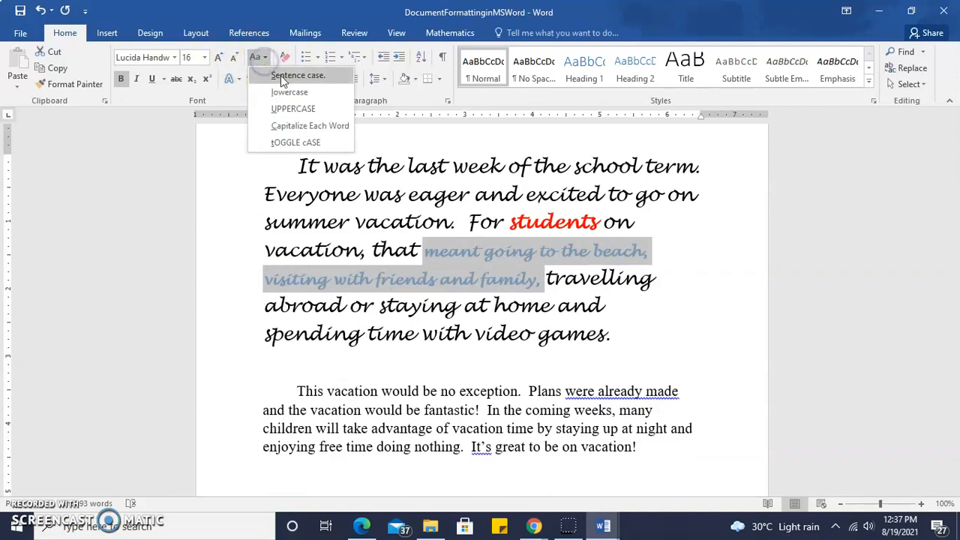
pyautogui.click(297, 113)
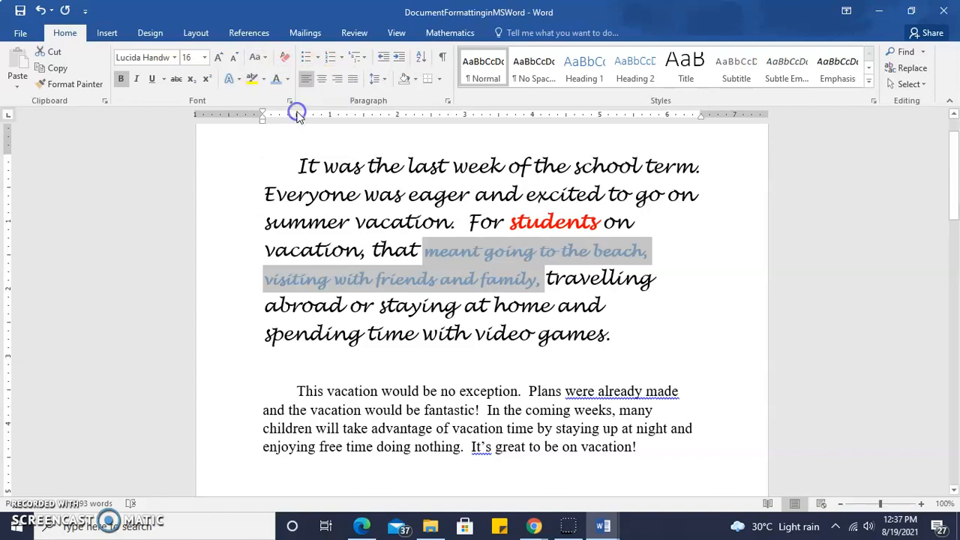
pyautogui.click(267, 59)
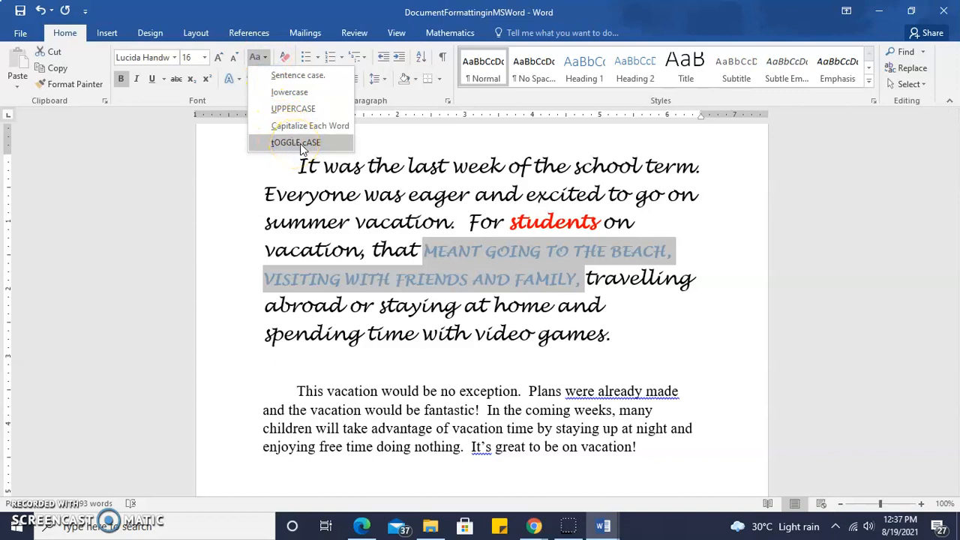
pyautogui.click(430, 332)
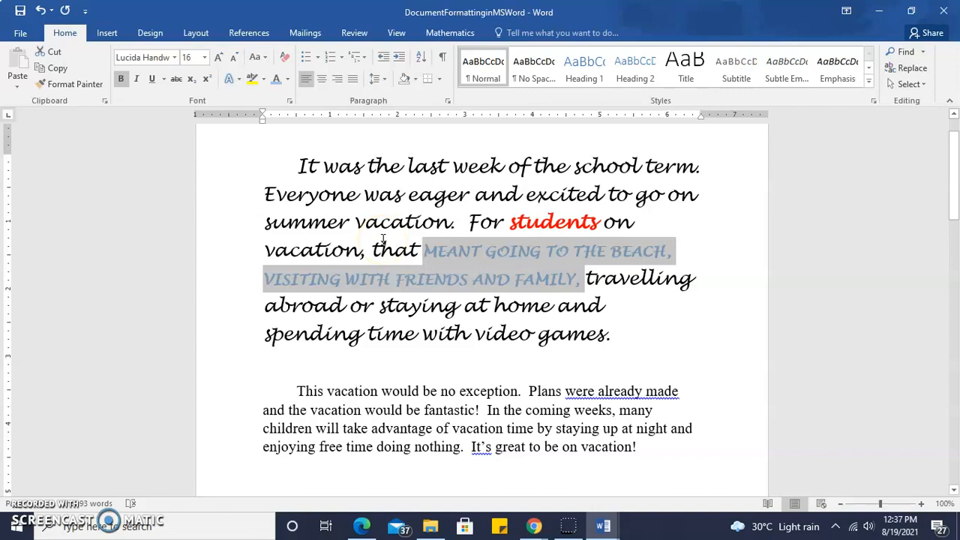
pyautogui.click(384, 306)
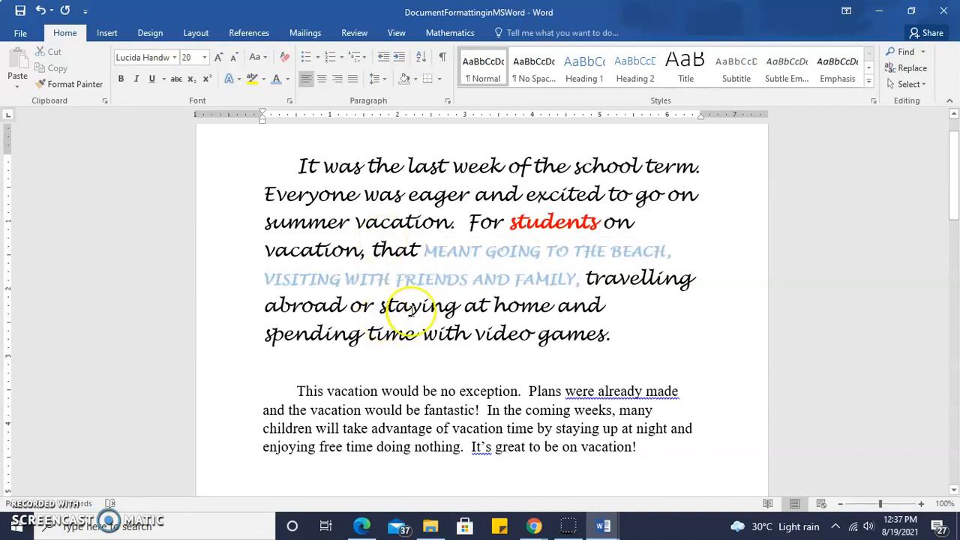
# Underline the words "This vacation" at the start of the second paragraph.
pyautogui.moveTo(293, 393); pyautogui.dragTo(361, 388)
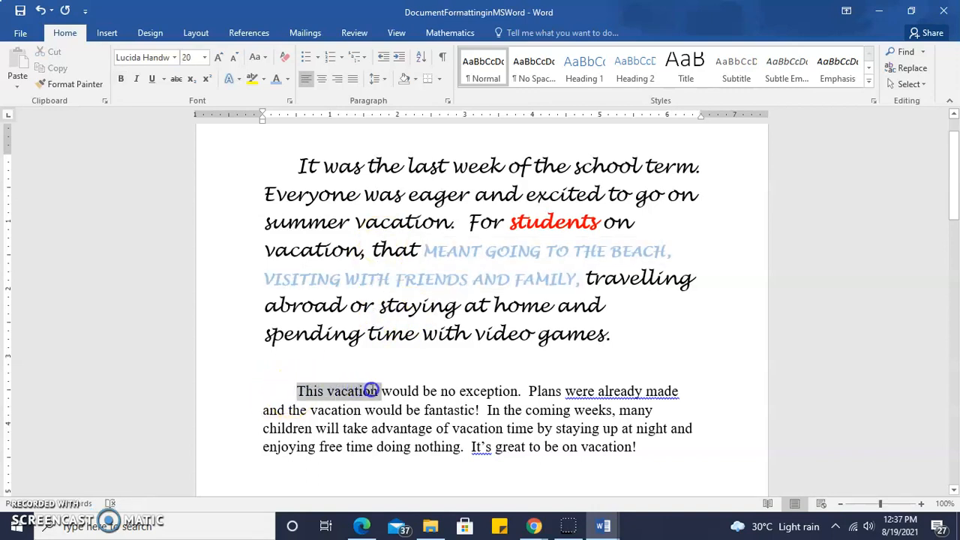
pyautogui.click(153, 84)
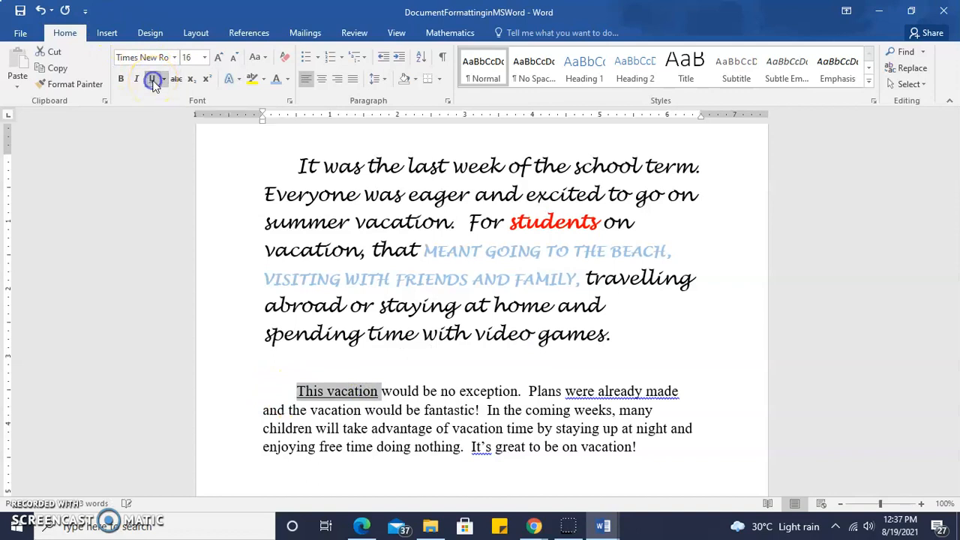
pyautogui.click(406, 409)
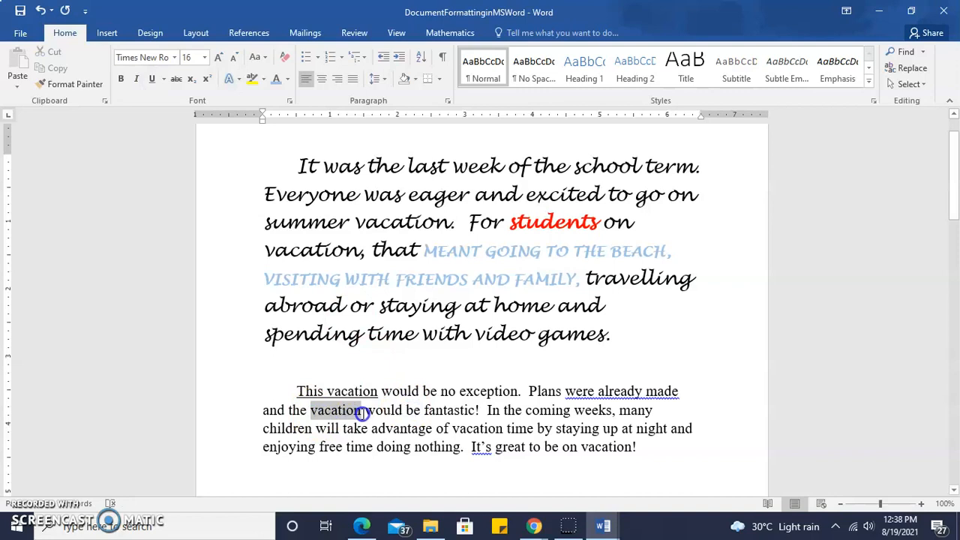
# Italicise the word "vacation" in the second line of the second paragraph and deselect it.
pyautogui.click(137, 79)
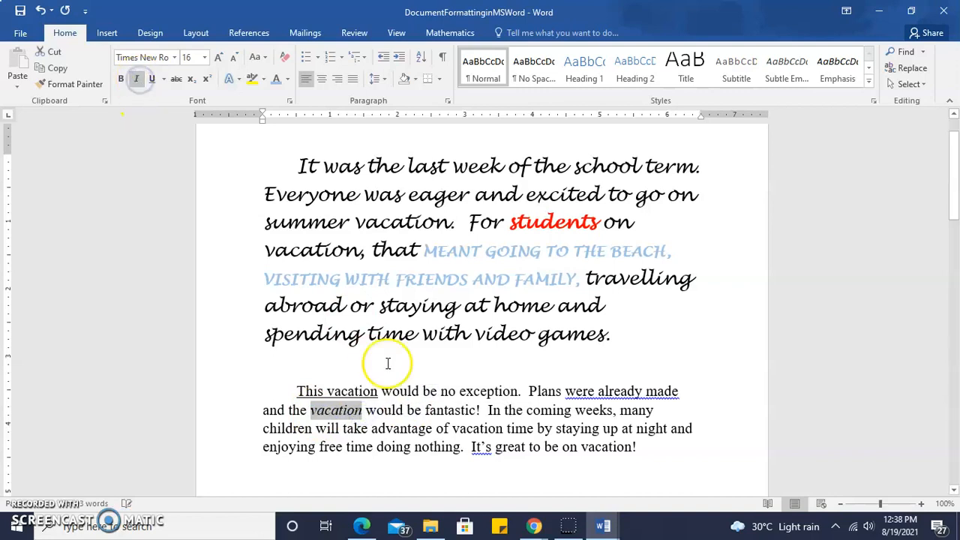
pyautogui.rightClick(397, 409)
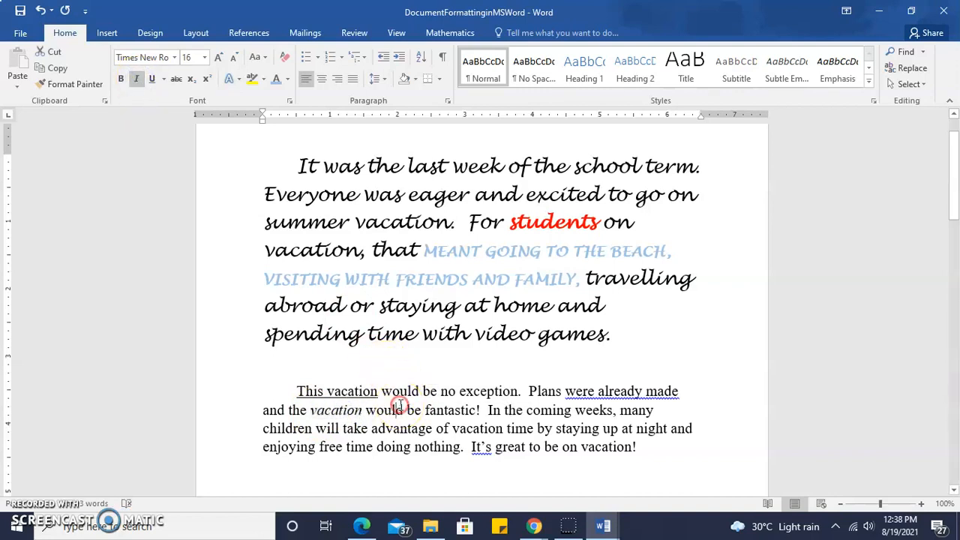
# Make the word "exception" bold and underline the word "advantage" in the second paragraph.
pyautogui.click(882, 507)
pyautogui.moveTo(882, 507); pyautogui.dragTo(884, 507)
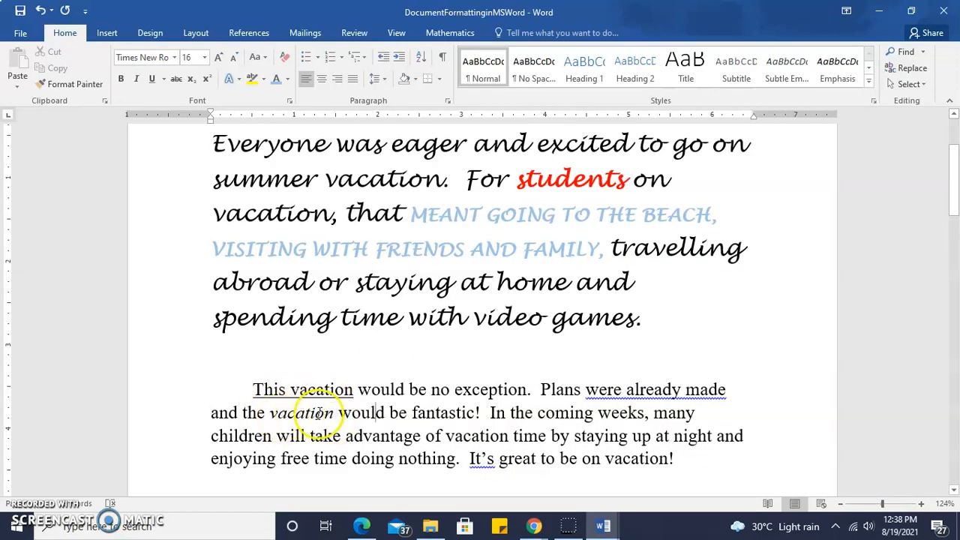
pyautogui.rightClick(480, 389)
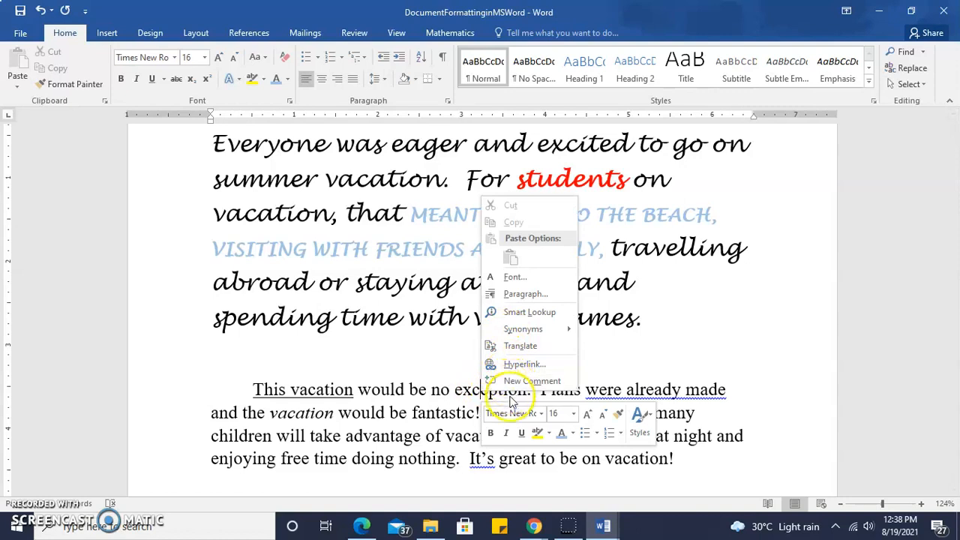
pyautogui.click(490, 434)
pyautogui.click(491, 435)
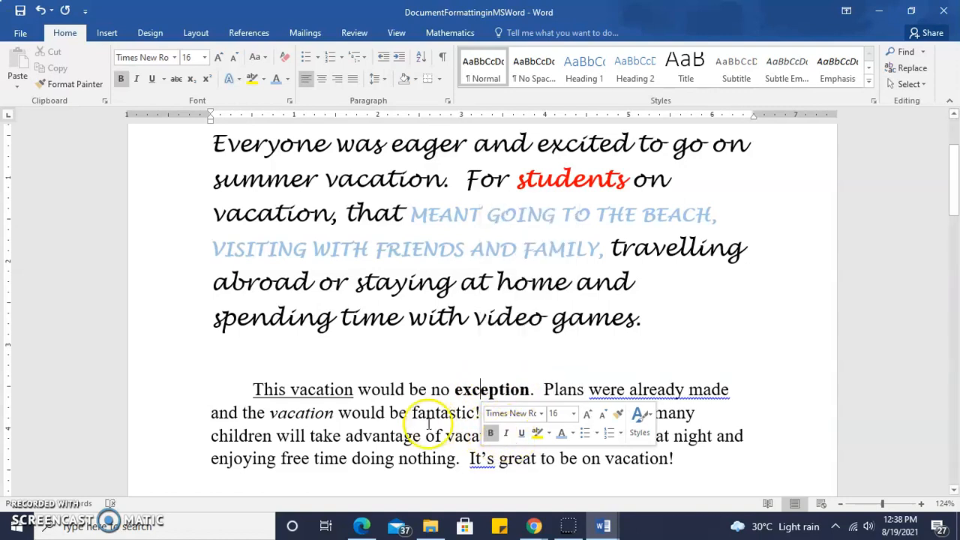
pyautogui.rightClick(402, 437)
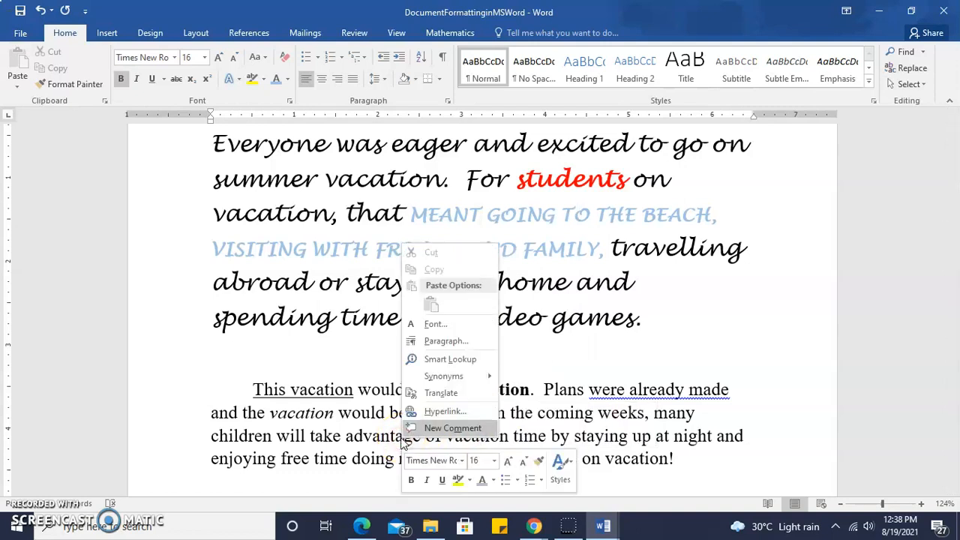
pyautogui.click(441, 480)
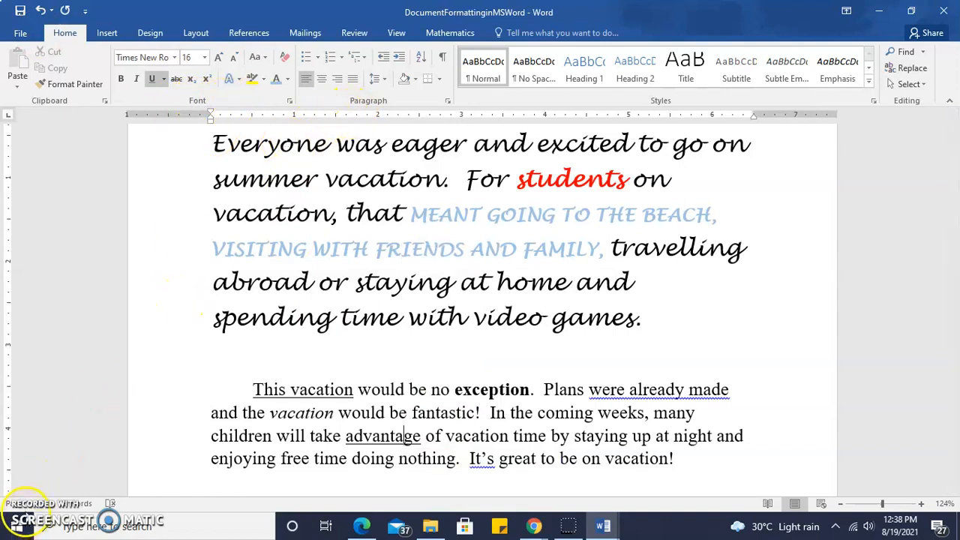
# Insert the superscript text "Start typing if in superscript" directly after the word "night" in the second paragraph.
pyautogui.scroll(-3, 100, 357)
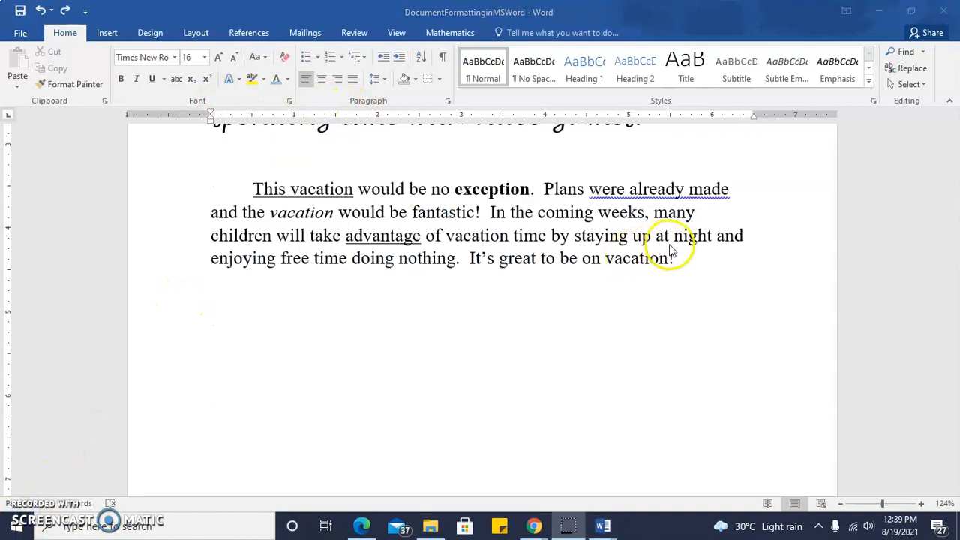
pyautogui.click(714, 237)
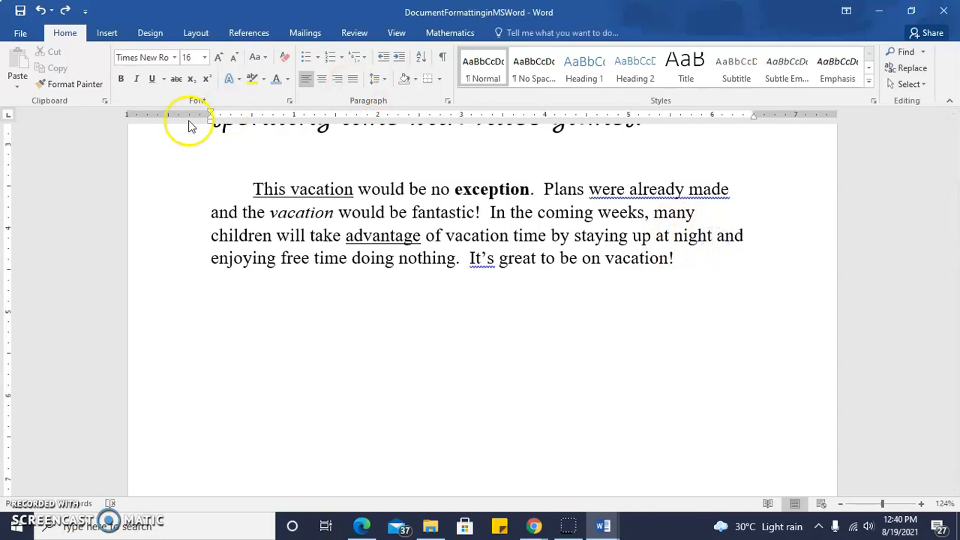
pyautogui.click(290, 101)
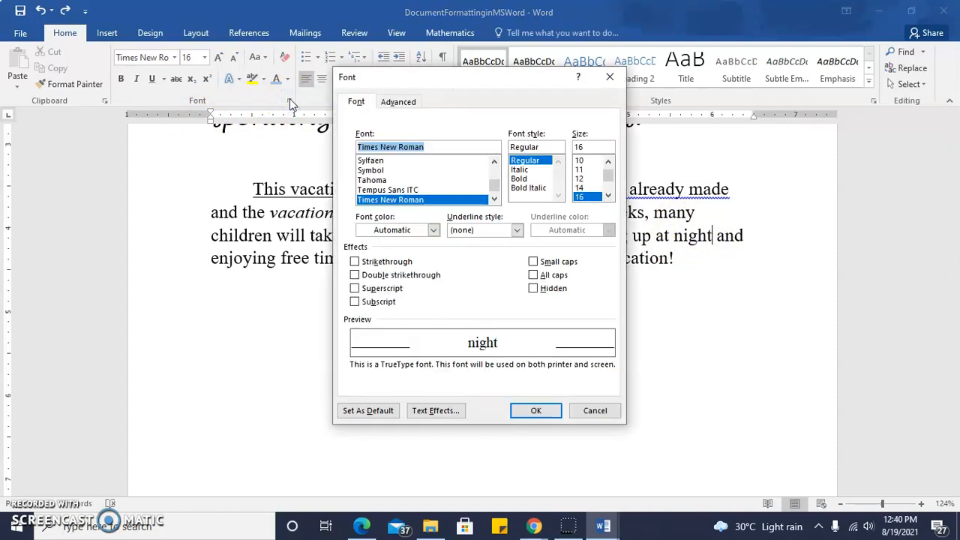
pyautogui.click(372, 290)
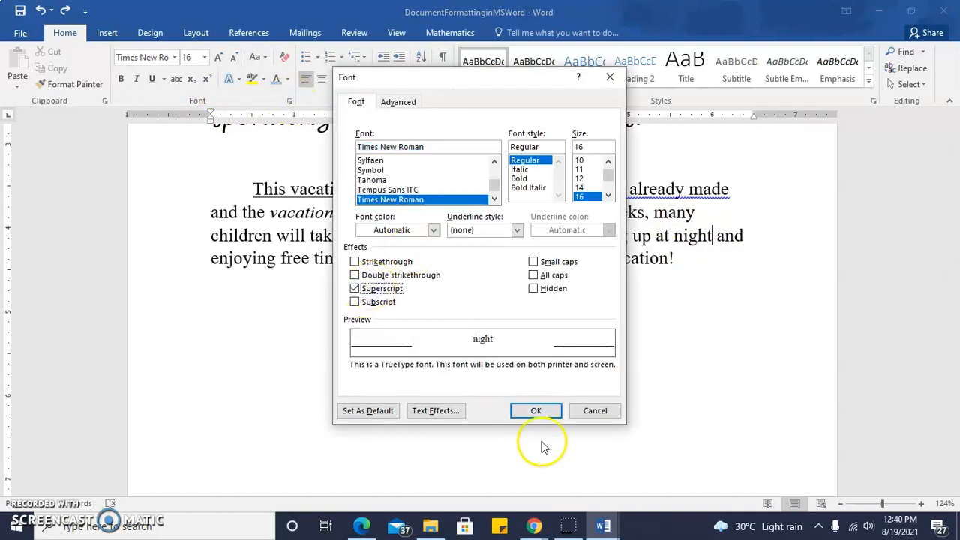
pyautogui.click(534, 410)
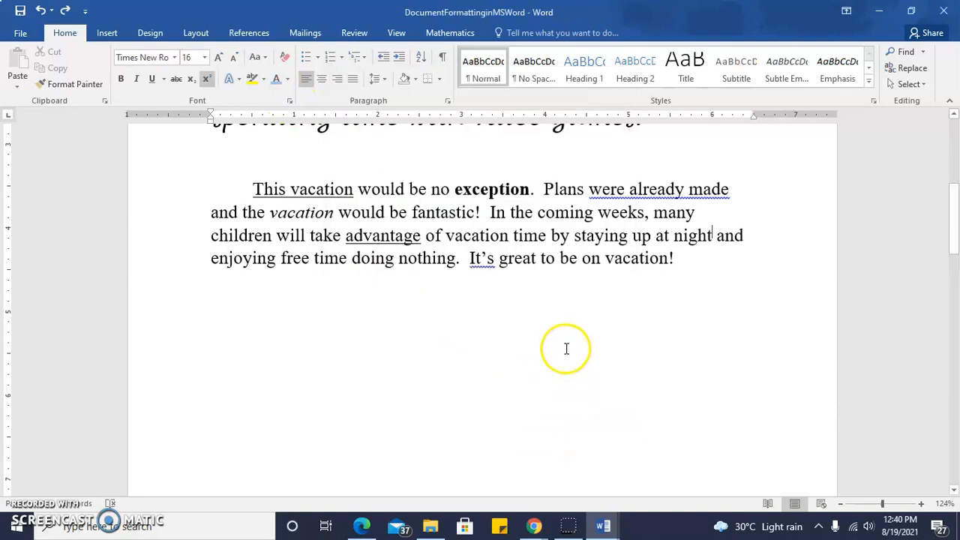
pyautogui.write('Start typing if in')
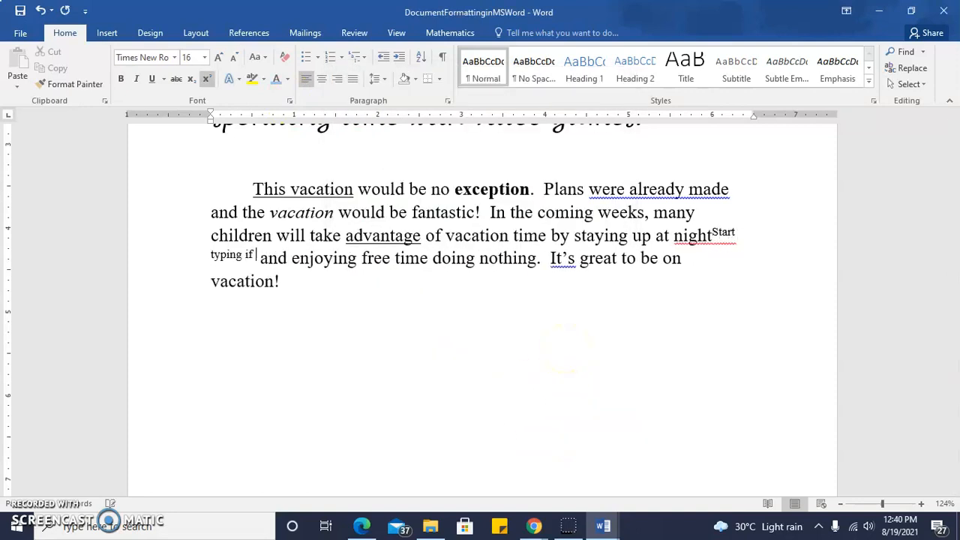
pyautogui.write(' superscr')
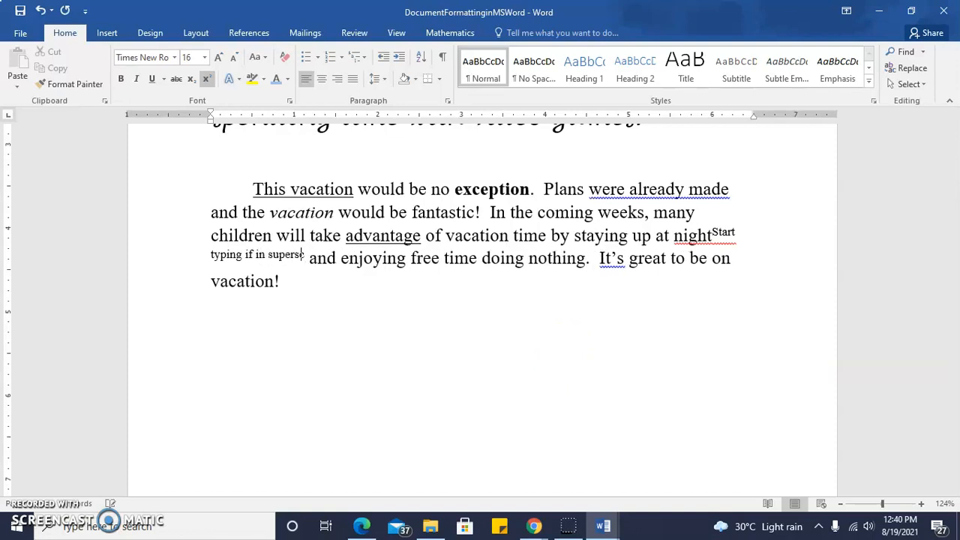
pyautogui.write('ipt')
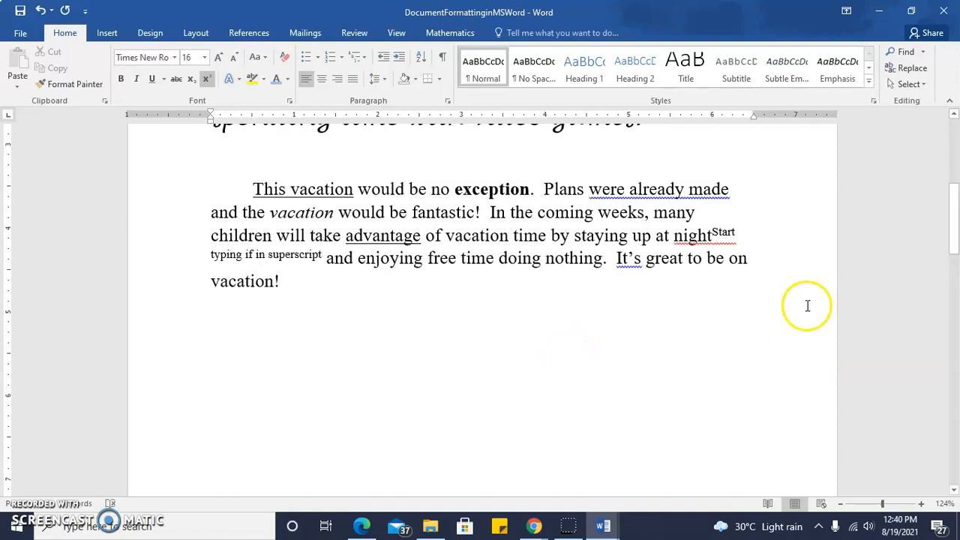
pyautogui.click(714, 232)
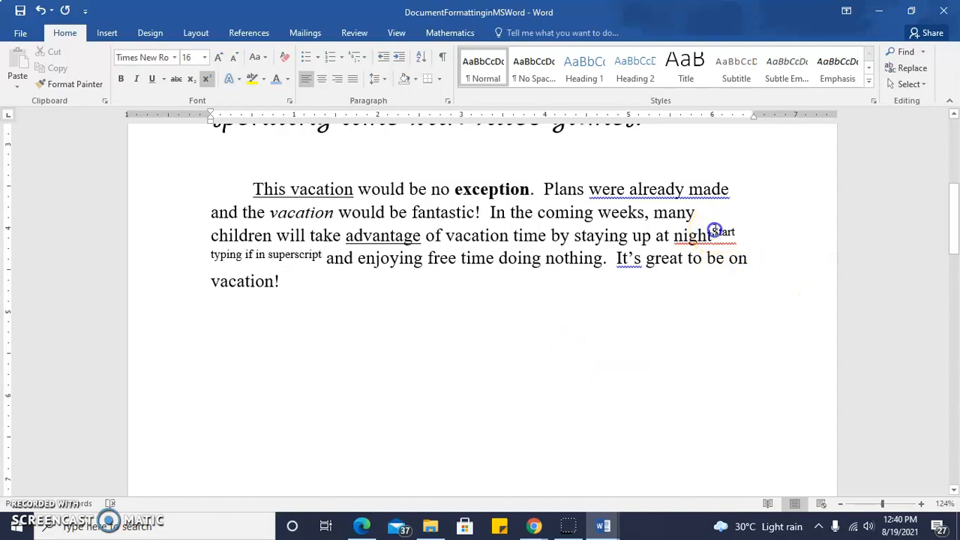
pyautogui.moveTo(737, 236); pyautogui.dragTo(325, 259)
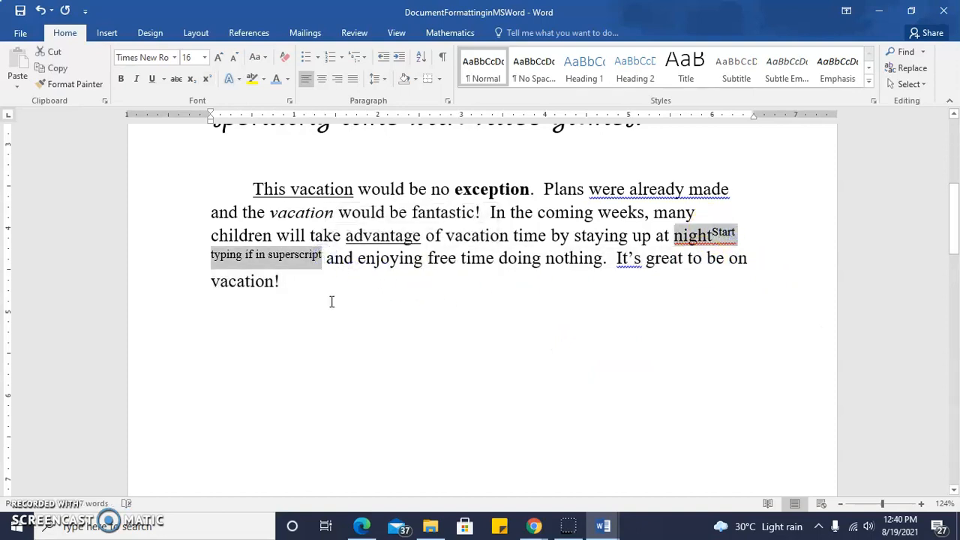
pyautogui.click(358, 259)
# Insert the subscript text "Start typing if in subscript" after the word "enjoying", separated from it by a space.
pyautogui.click(422, 258)
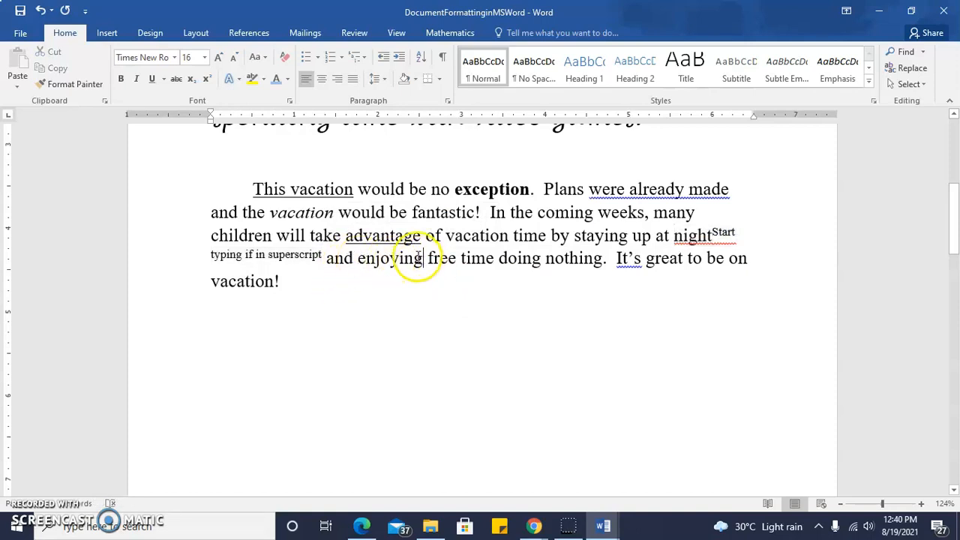
pyautogui.click(289, 100)
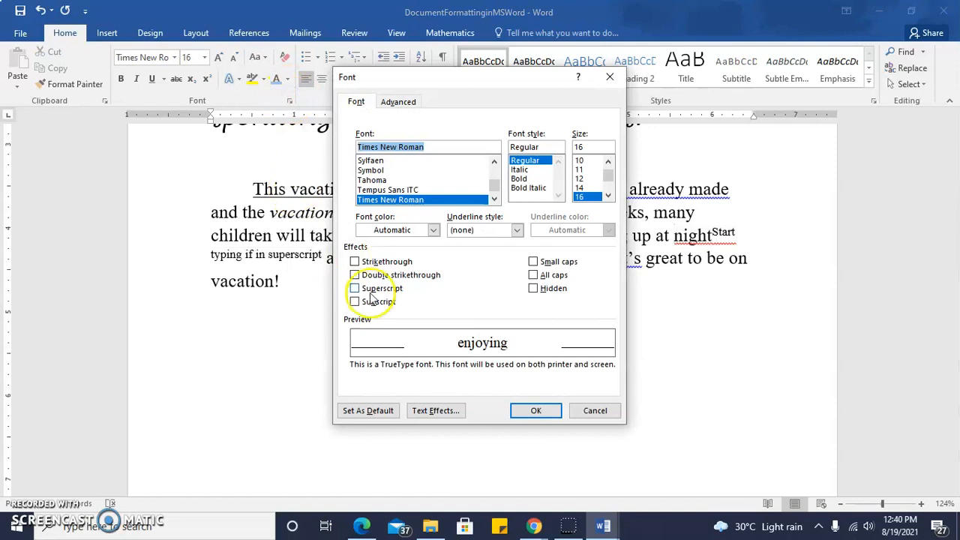
pyautogui.click(357, 302)
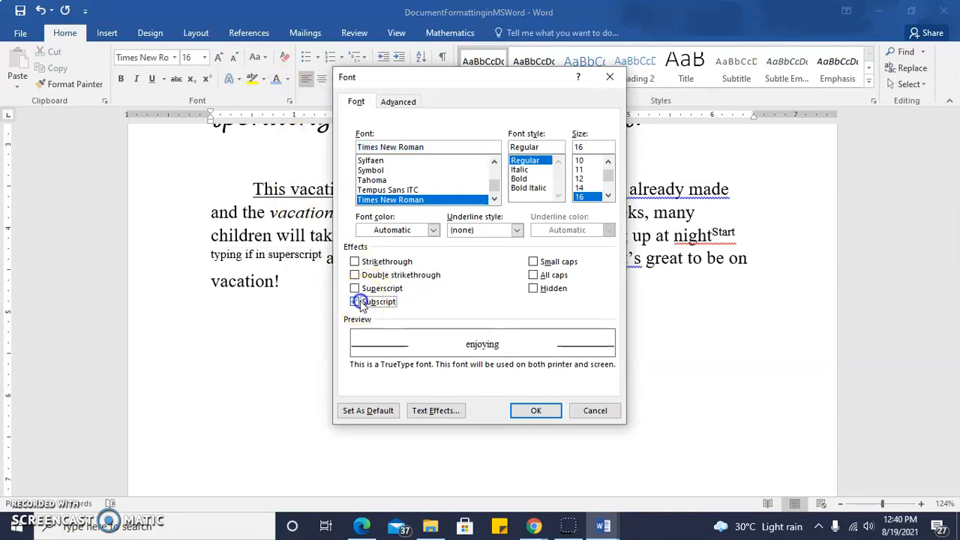
pyautogui.click(535, 411)
pyautogui.write('scrip')
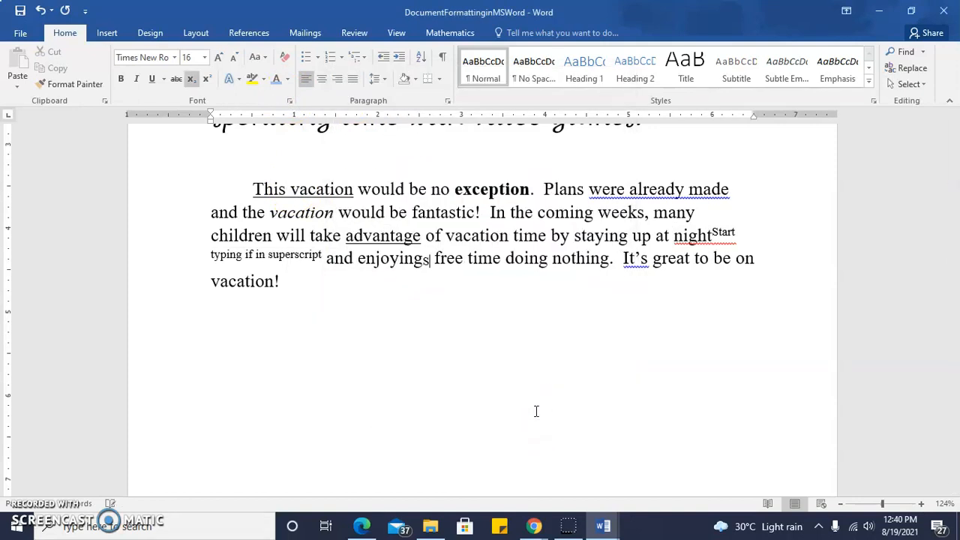
pyautogui.write('t and enjoying Start typing if in subs')
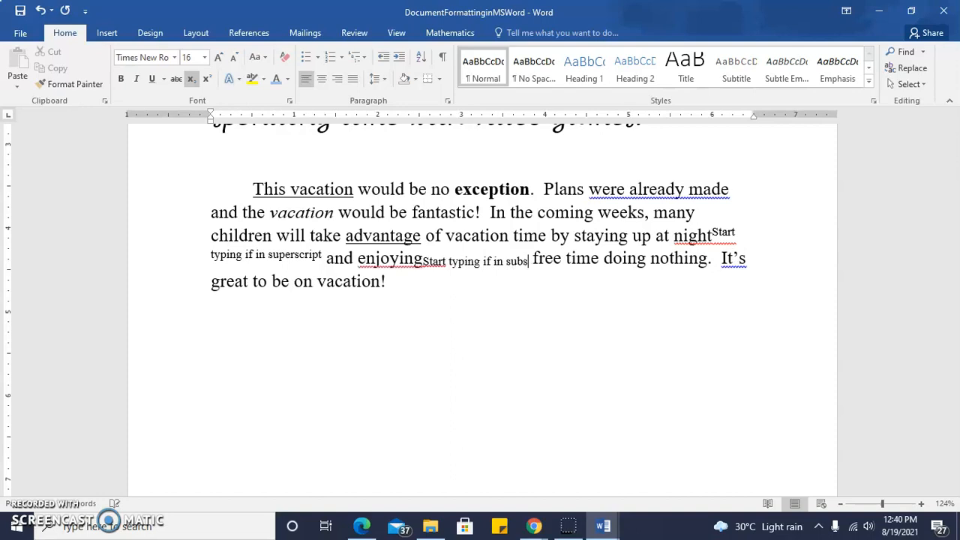
pyautogui.write('cript')
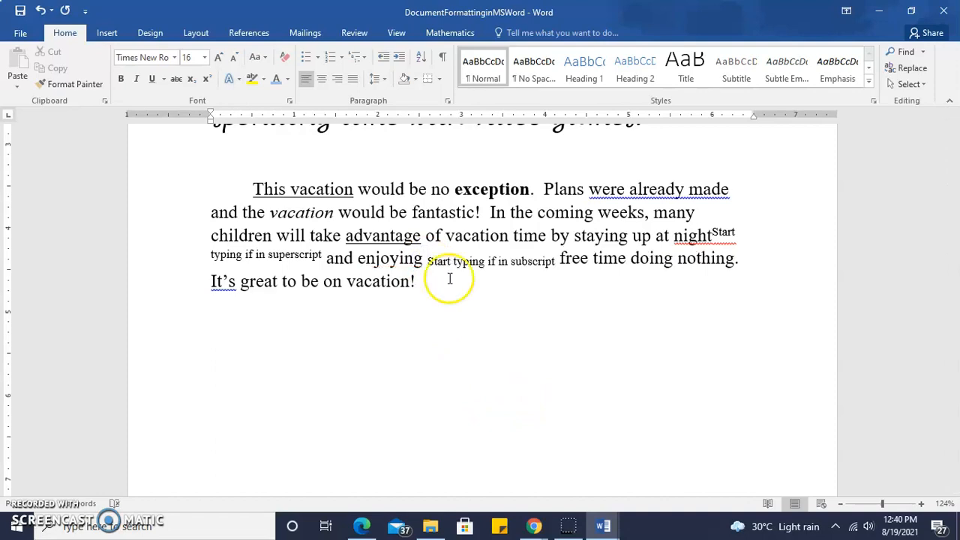
# Highlight "night" and the superscript text following it in yellow.
pyautogui.click(722, 232)
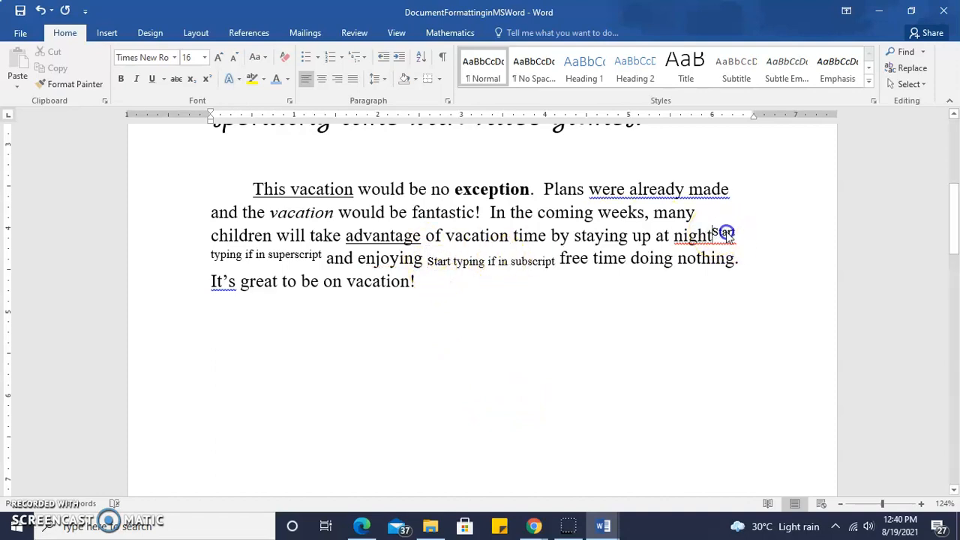
pyautogui.moveTo(739, 237); pyautogui.dragTo(306, 255)
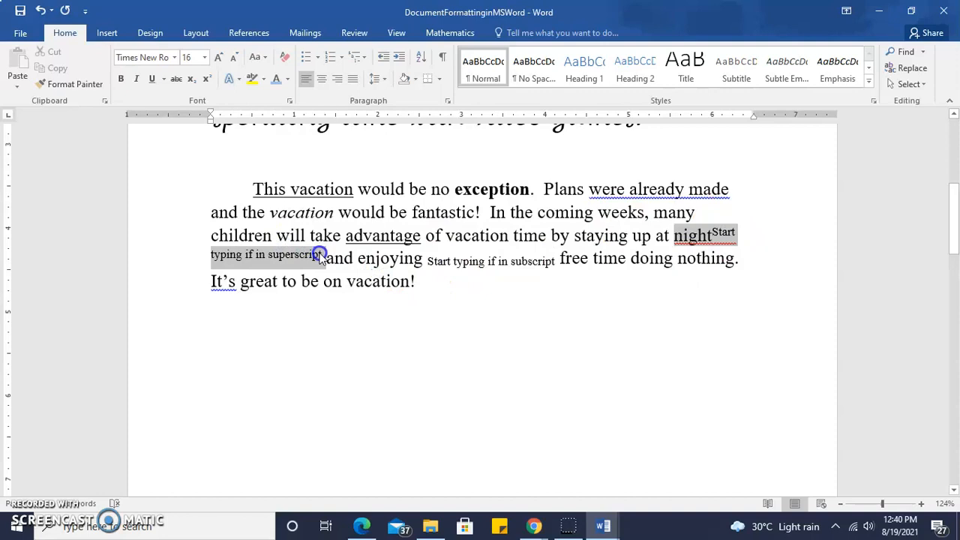
pyautogui.click(254, 80)
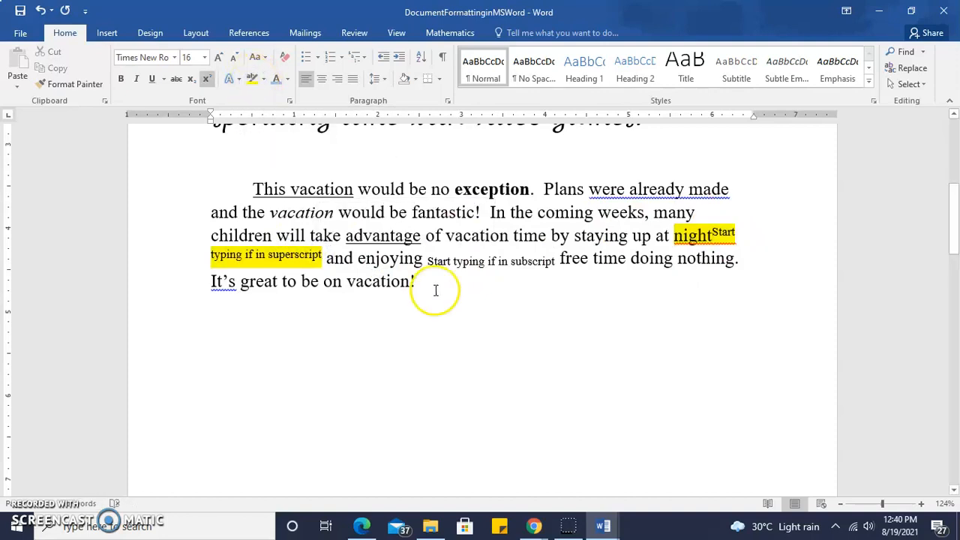
# Highlight "enjoying" and the subscript text following it in turquoise, and deselect the text.
pyautogui.moveTo(357, 259); pyautogui.dragTo(555, 260)
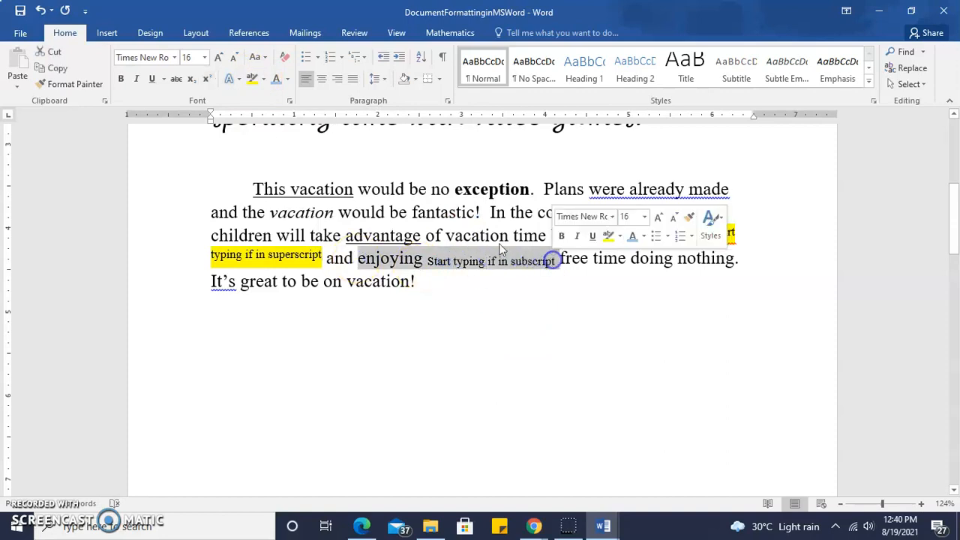
pyautogui.click(265, 81)
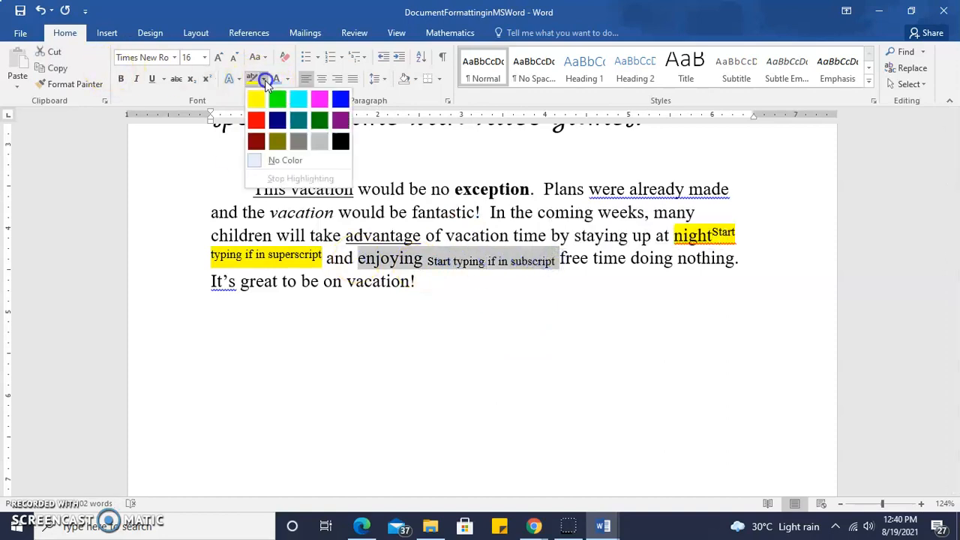
pyautogui.click(299, 101)
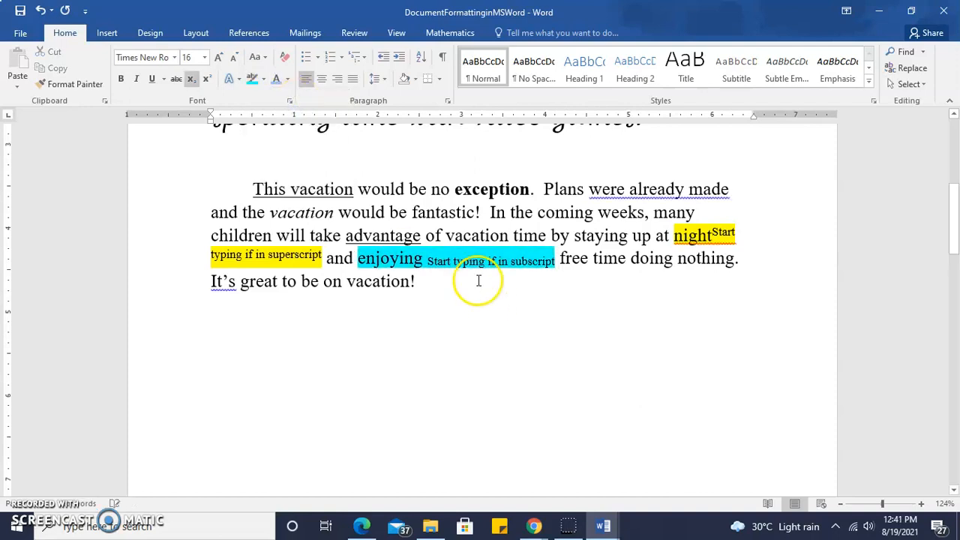
pyautogui.click(458, 261)
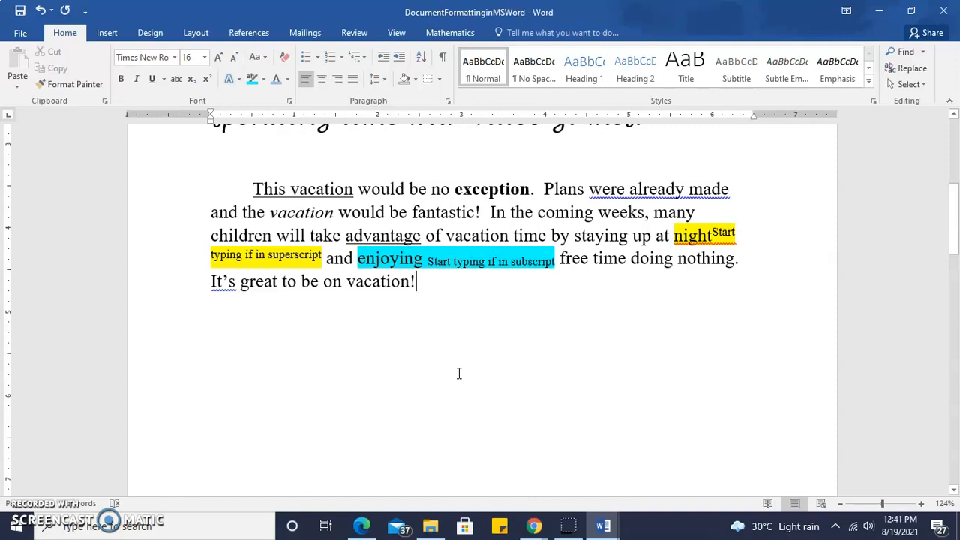
pyautogui.moveTo(957, 225); pyautogui.dragTo(957, 195)
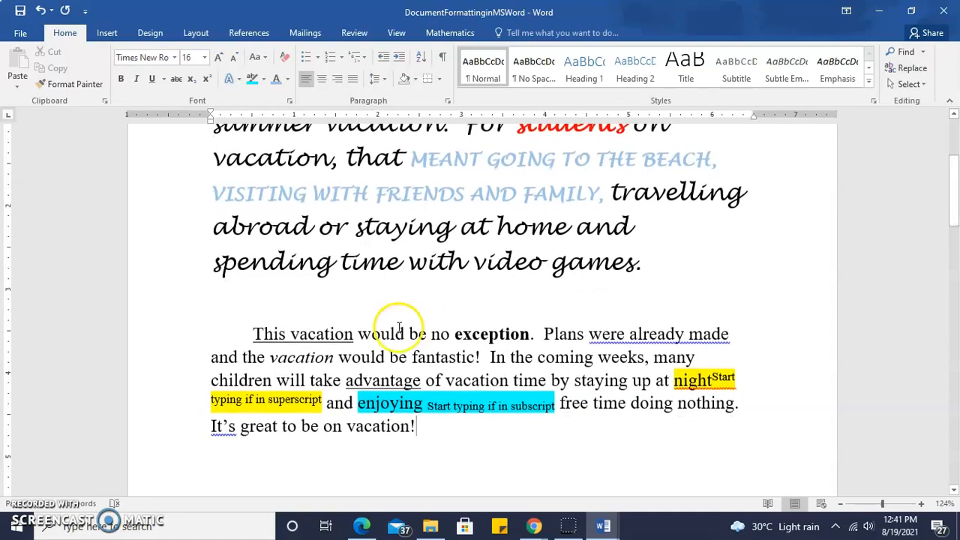